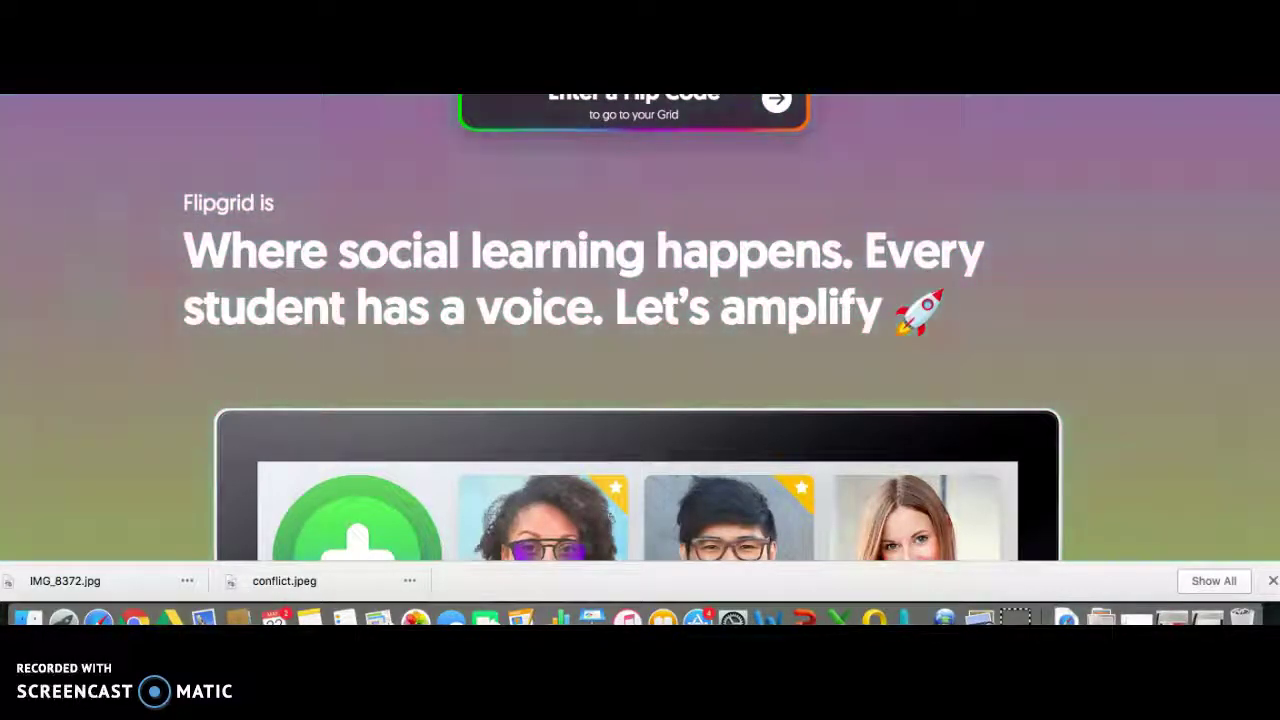
# Enter the grid's Flip Code to open the Middle School Summer Reading - 5th/6th grade grid.
pyautogui.scroll(-3, 581, 247)
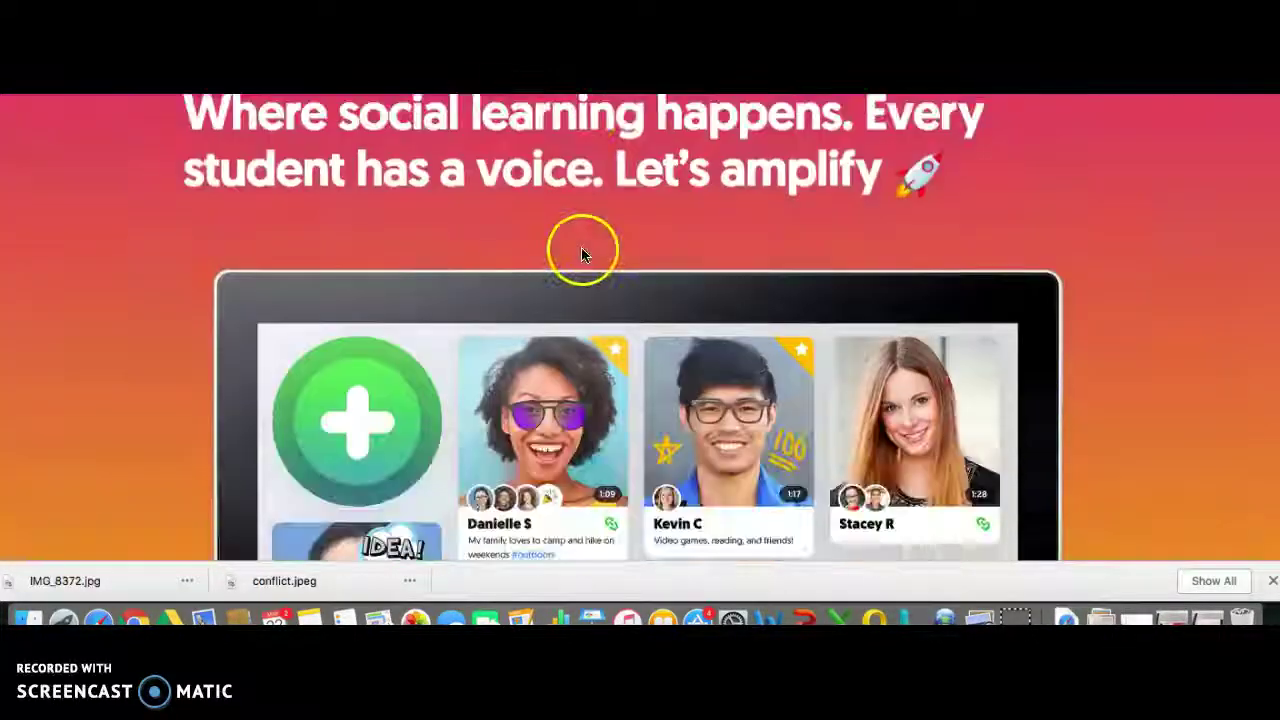
pyautogui.scroll(3, 581, 247)
pyautogui.scroll(-5, 583, 248)
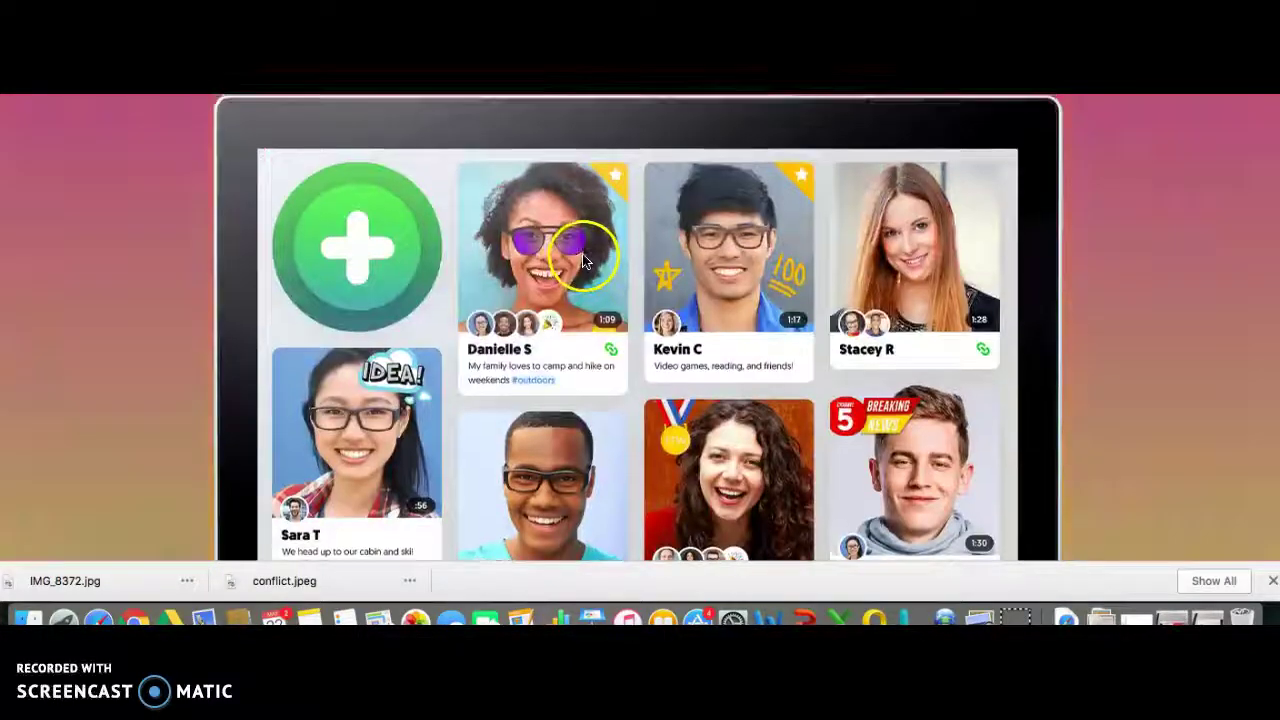
pyautogui.scroll(5, 657, 268)
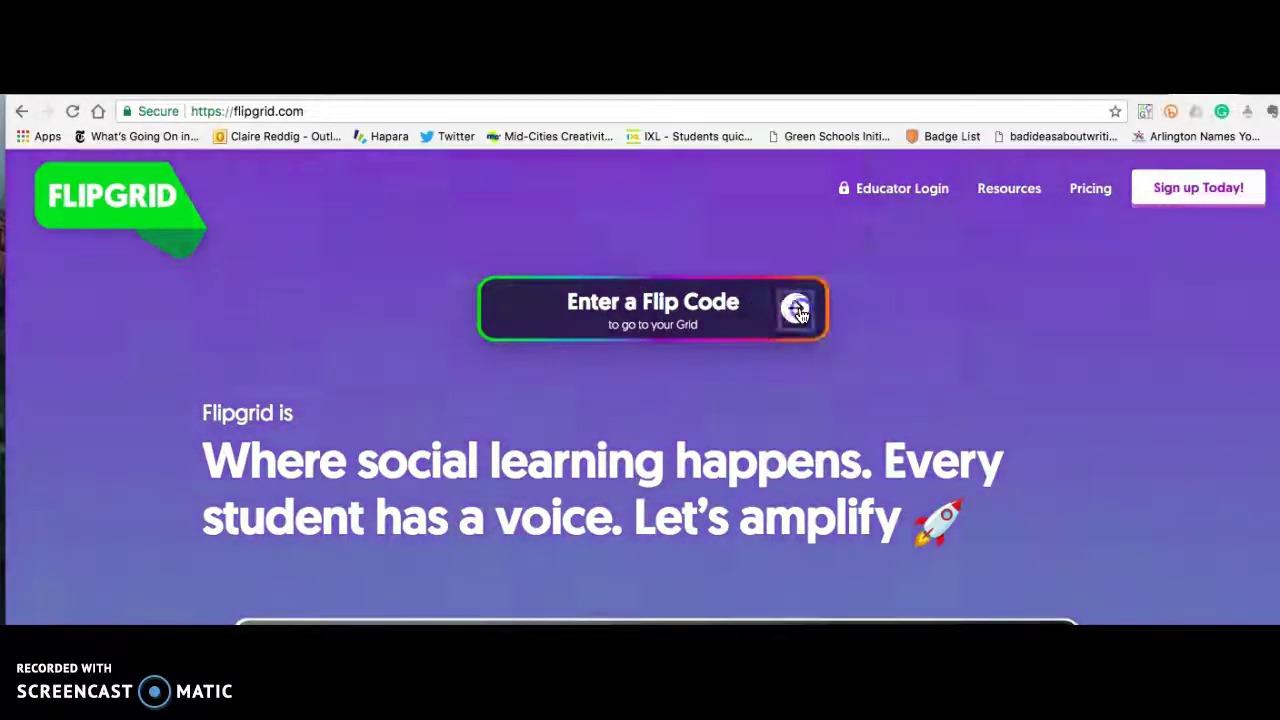
pyautogui.click(797, 313)
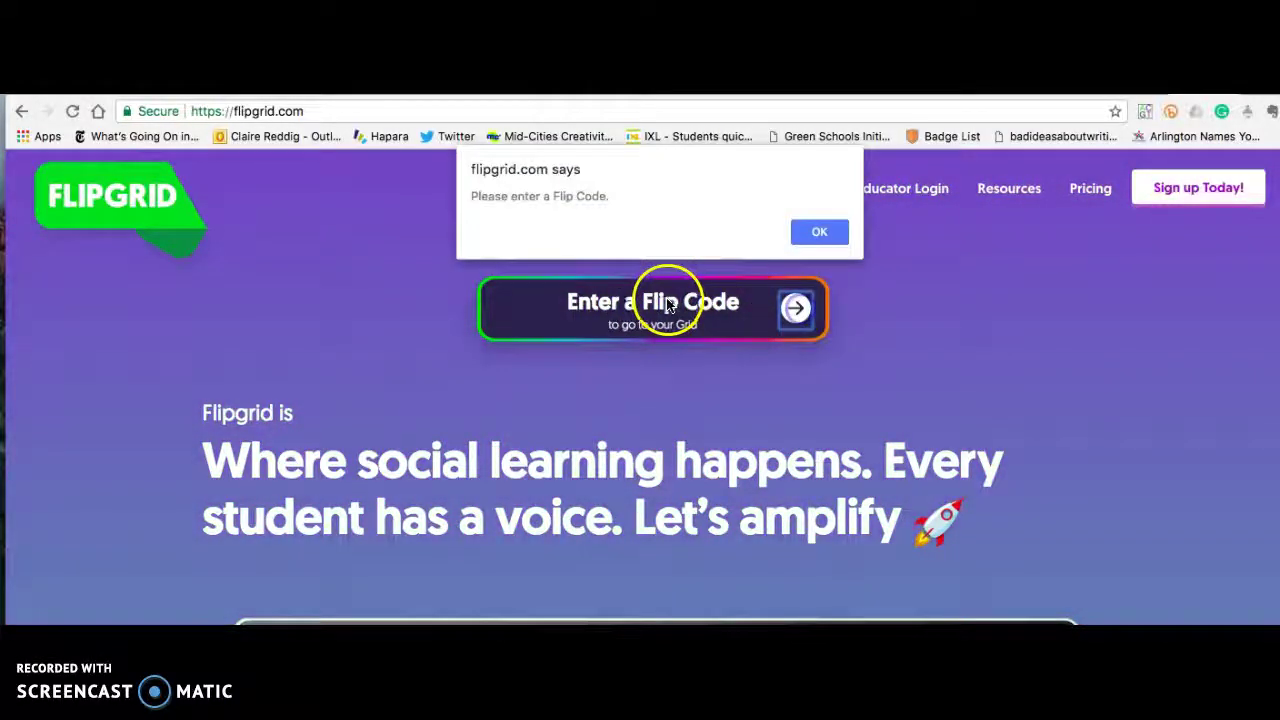
pyautogui.click(800, 231)
pyautogui.click(668, 303)
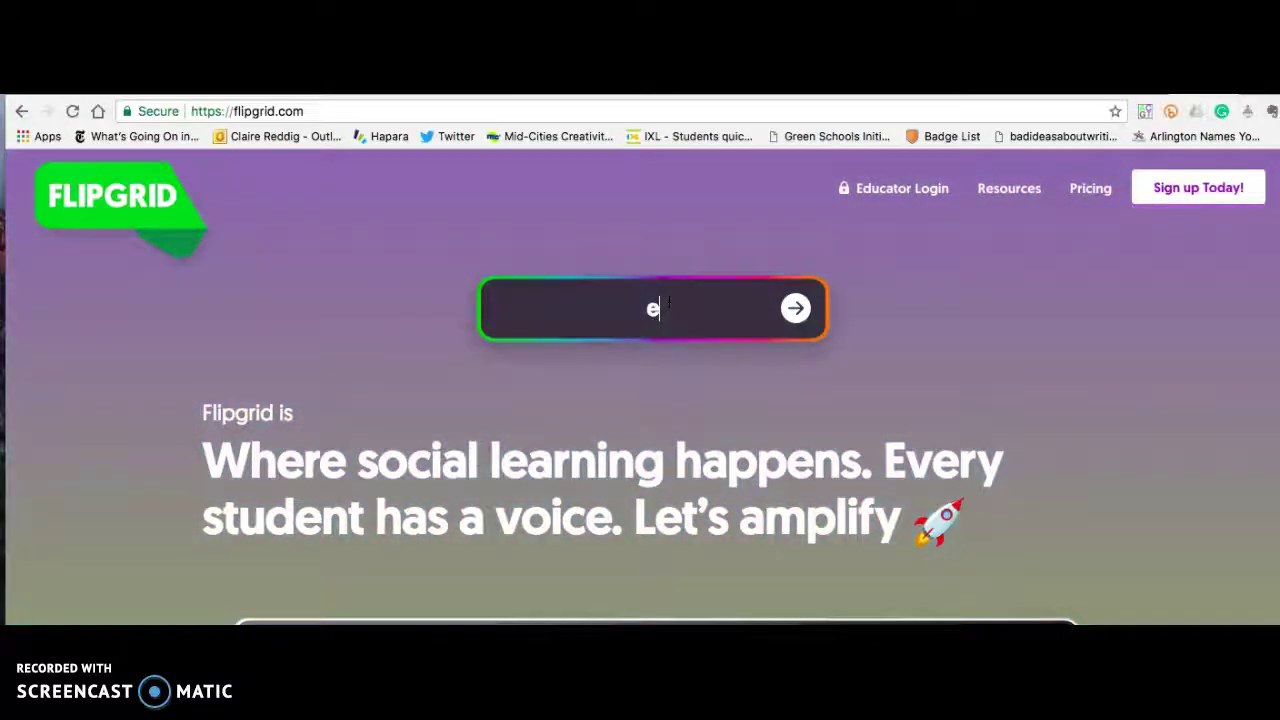
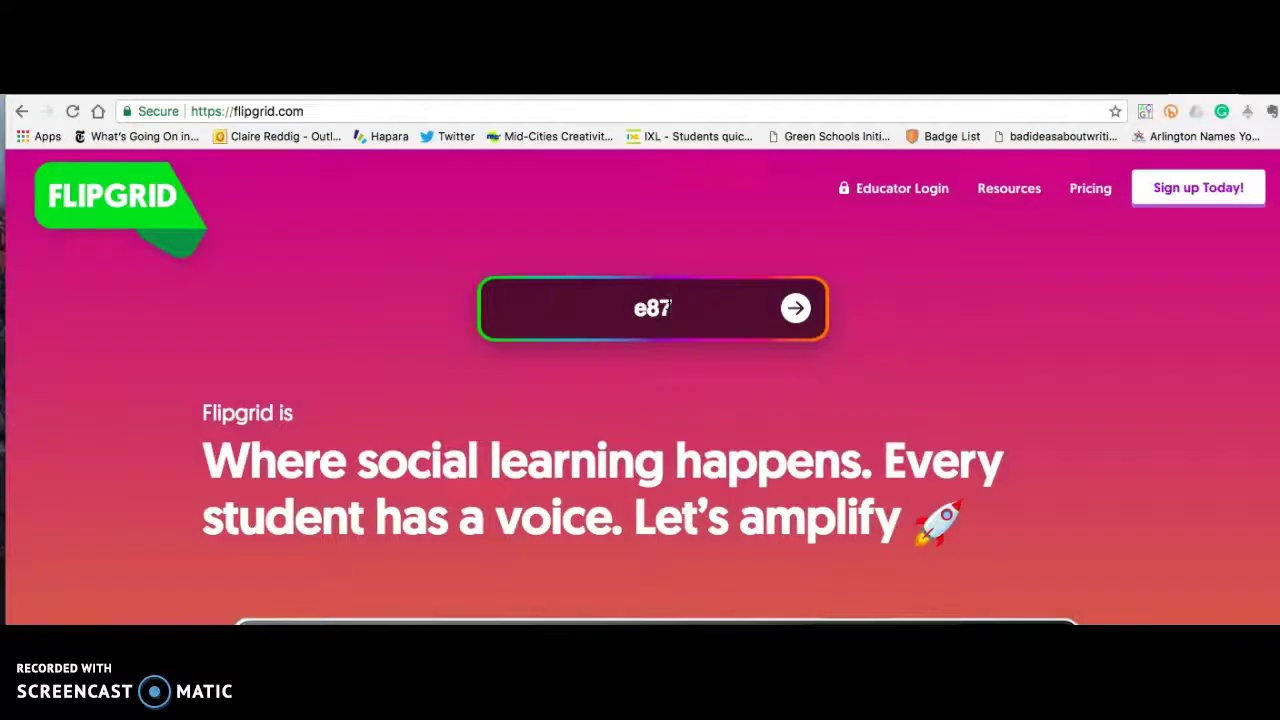
pyautogui.click(795, 309)
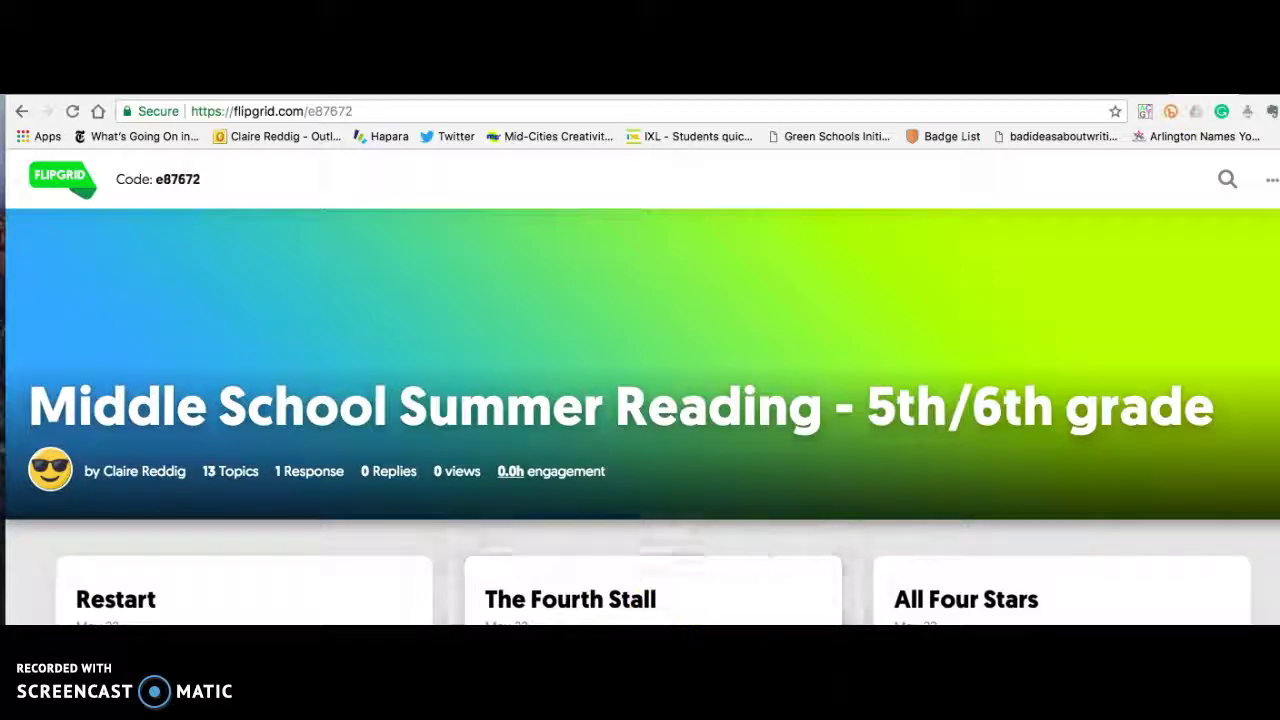
pyautogui.click(652, 598)
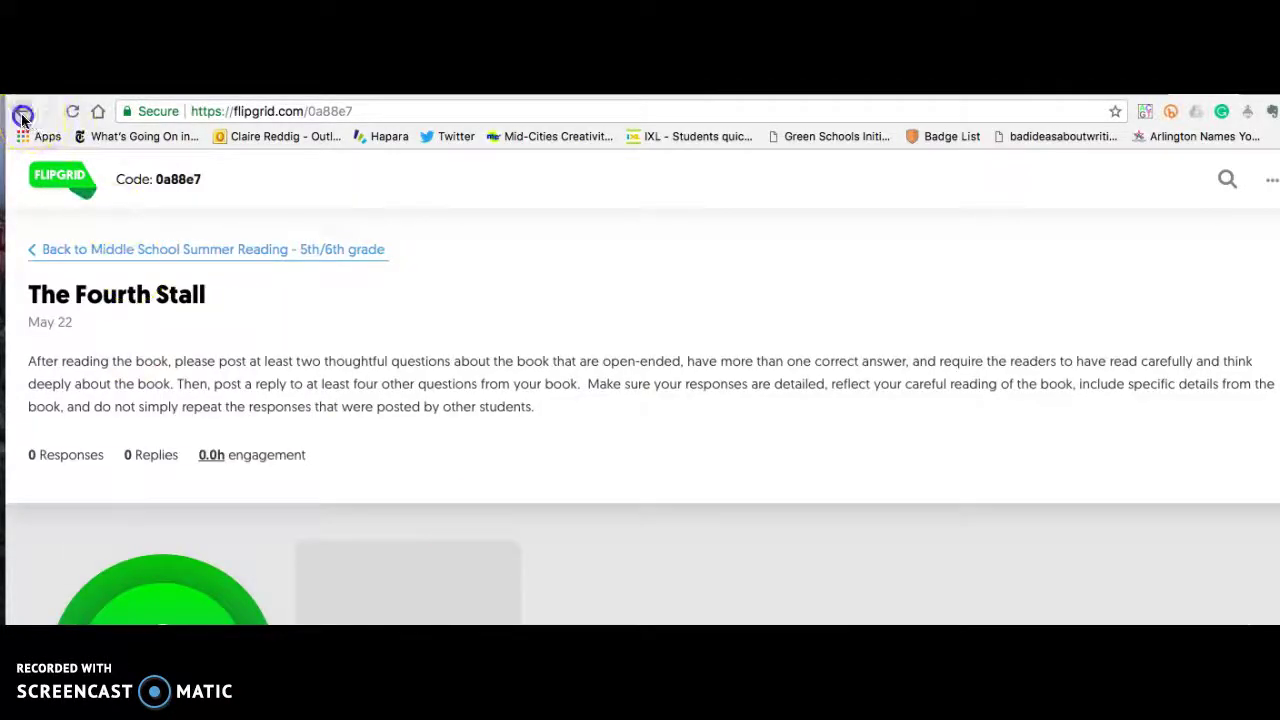
pyautogui.click(22, 114)
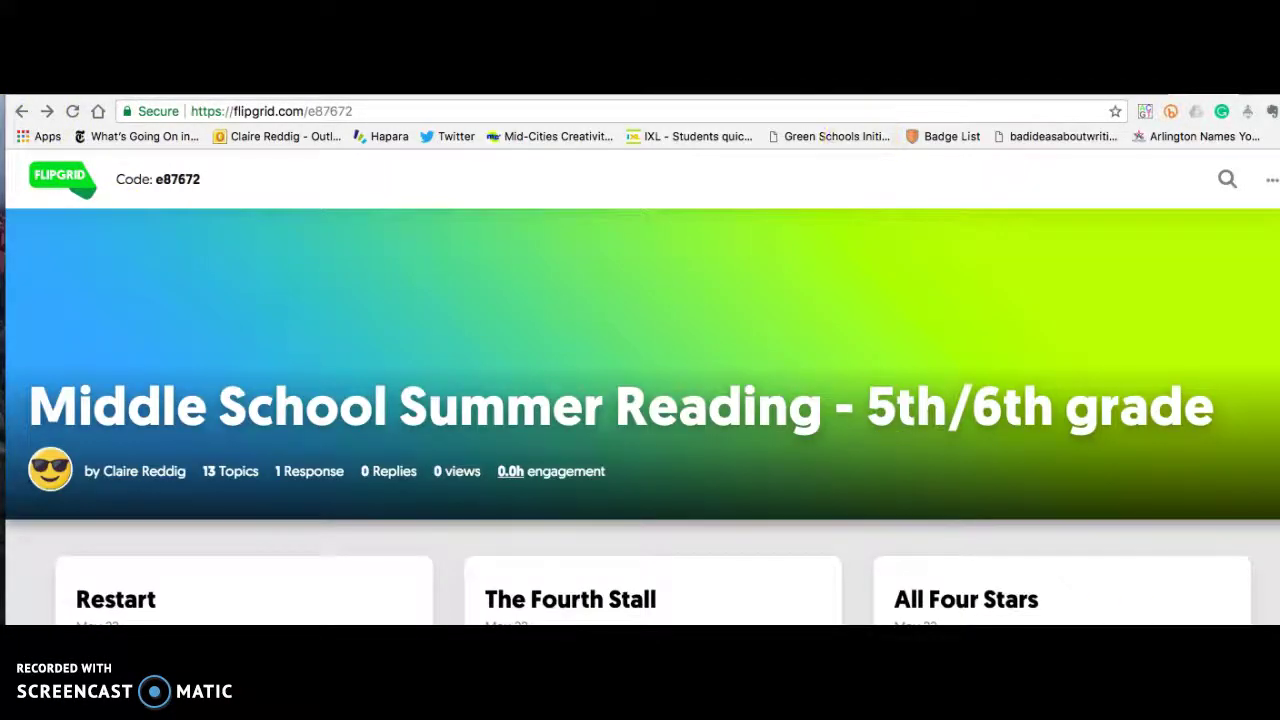
pyautogui.scroll(-2, 849, 268)
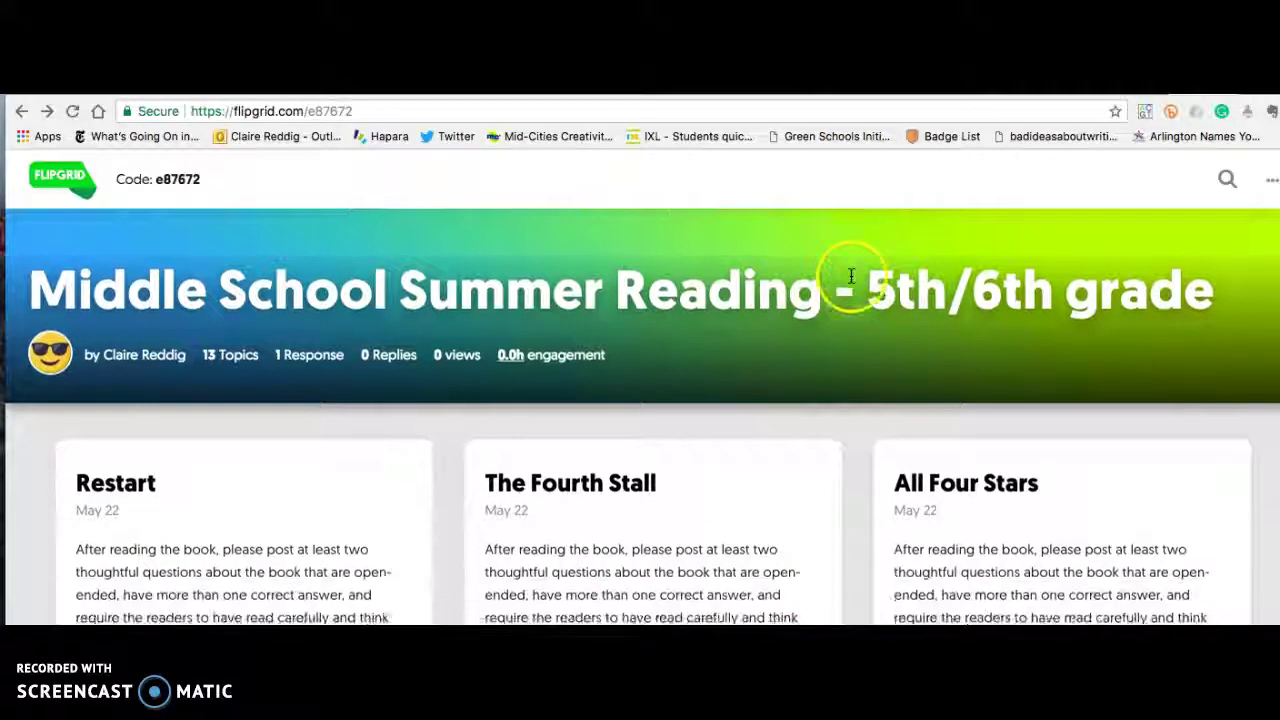
pyautogui.scroll(-1, 849, 276)
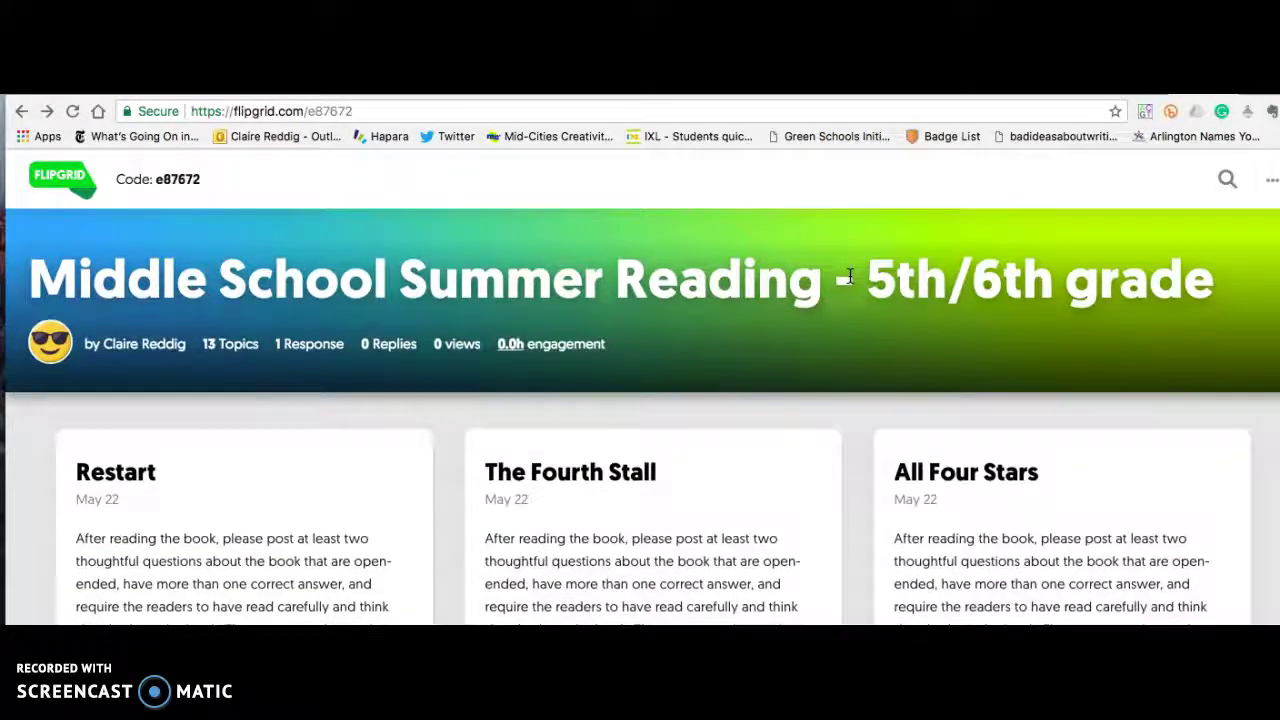
pyautogui.scroll(-1, 845, 347)
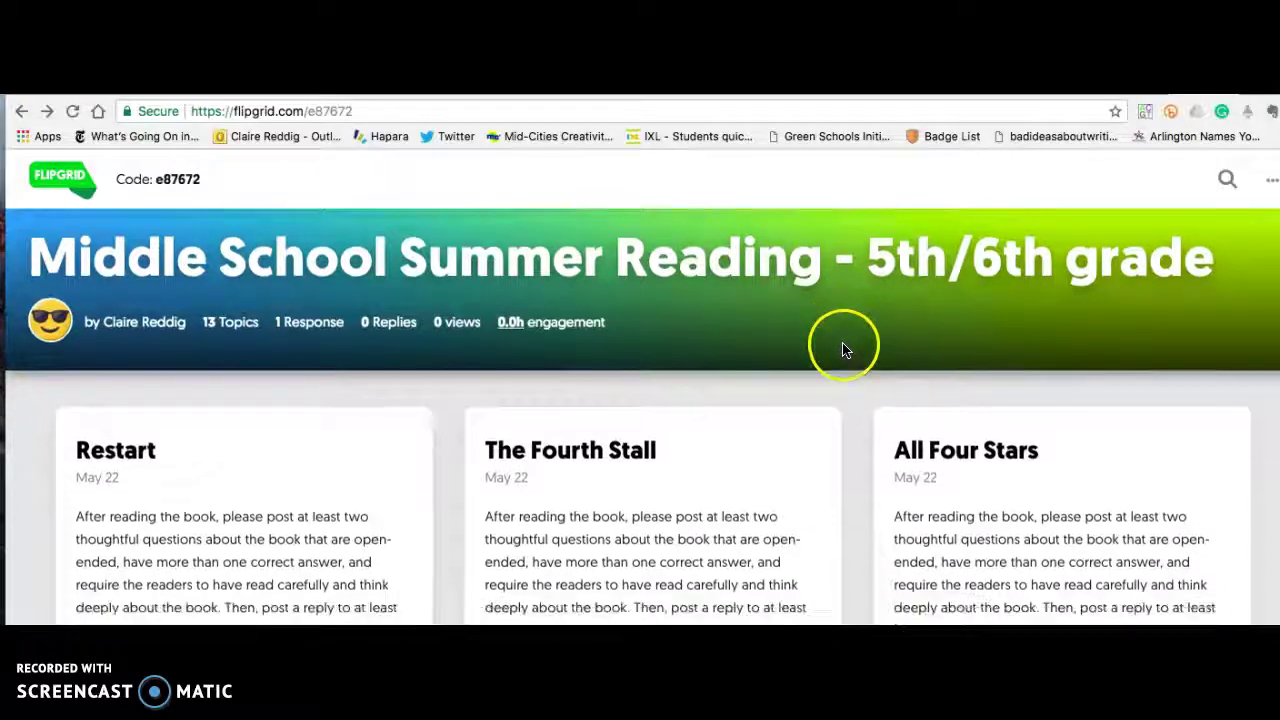
pyautogui.scroll(-5, 842, 350)
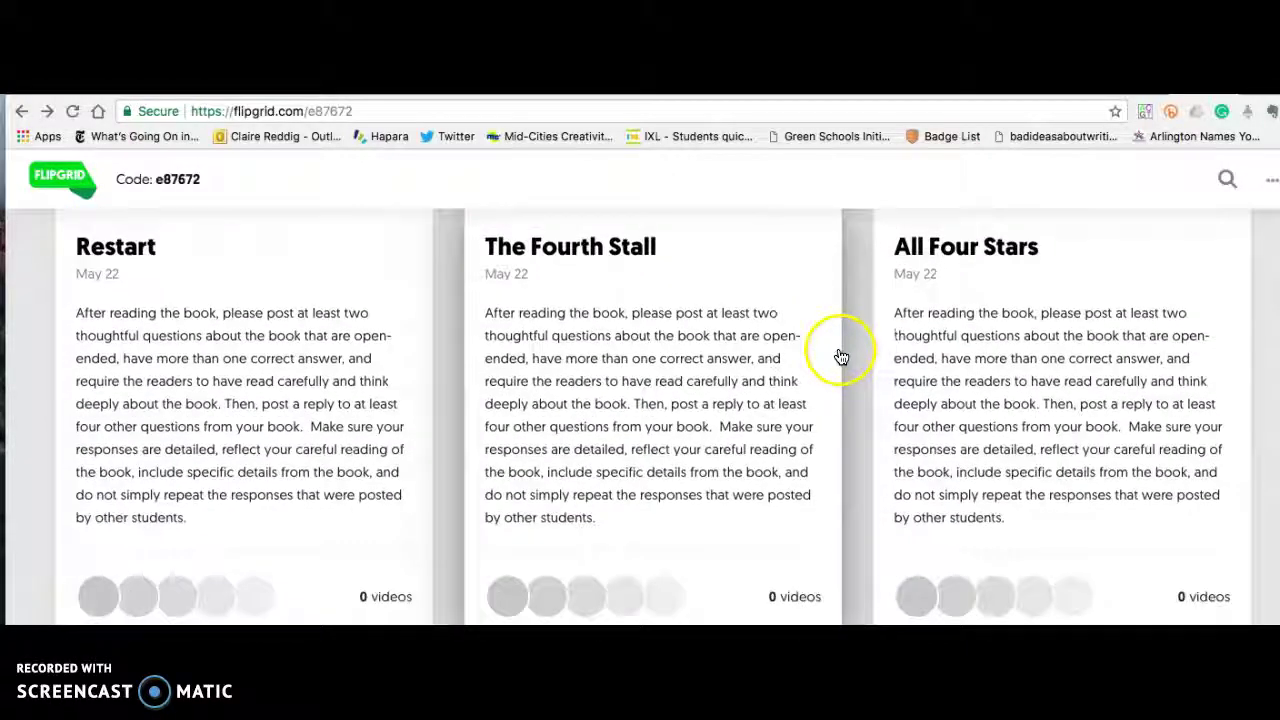
pyautogui.scroll(-7, 840, 358)
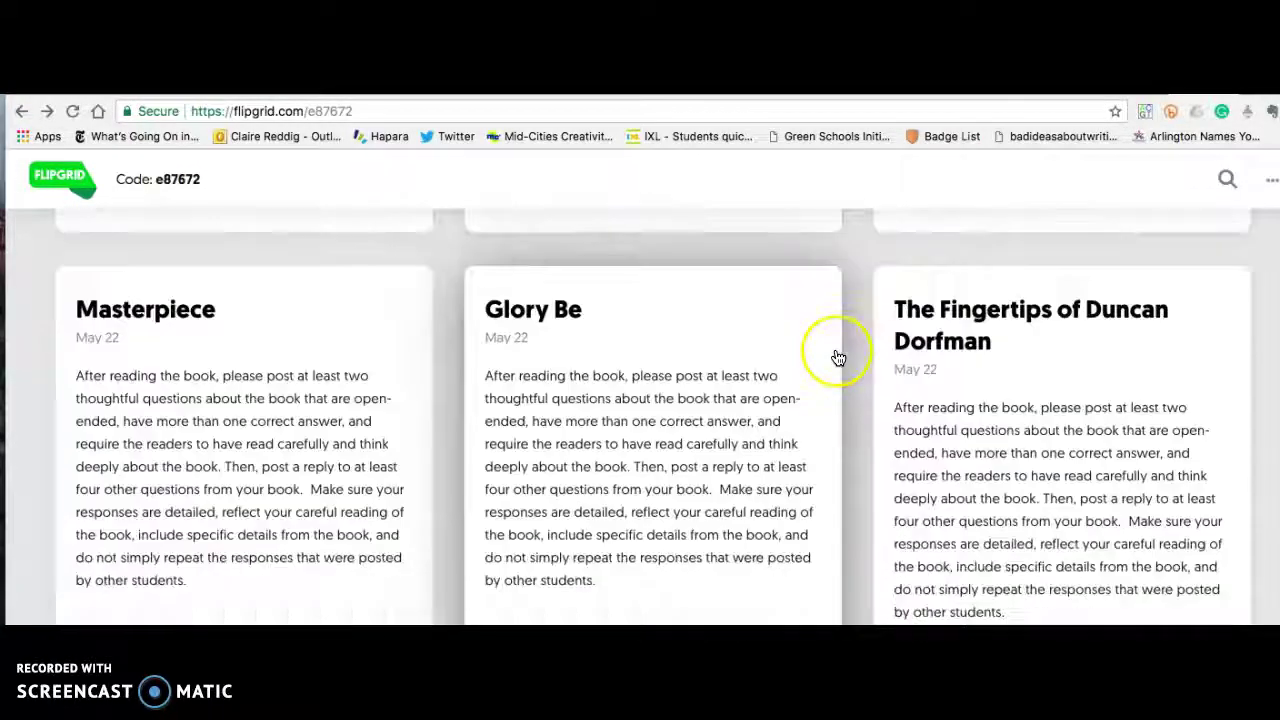
pyautogui.scroll(-10, 838, 357)
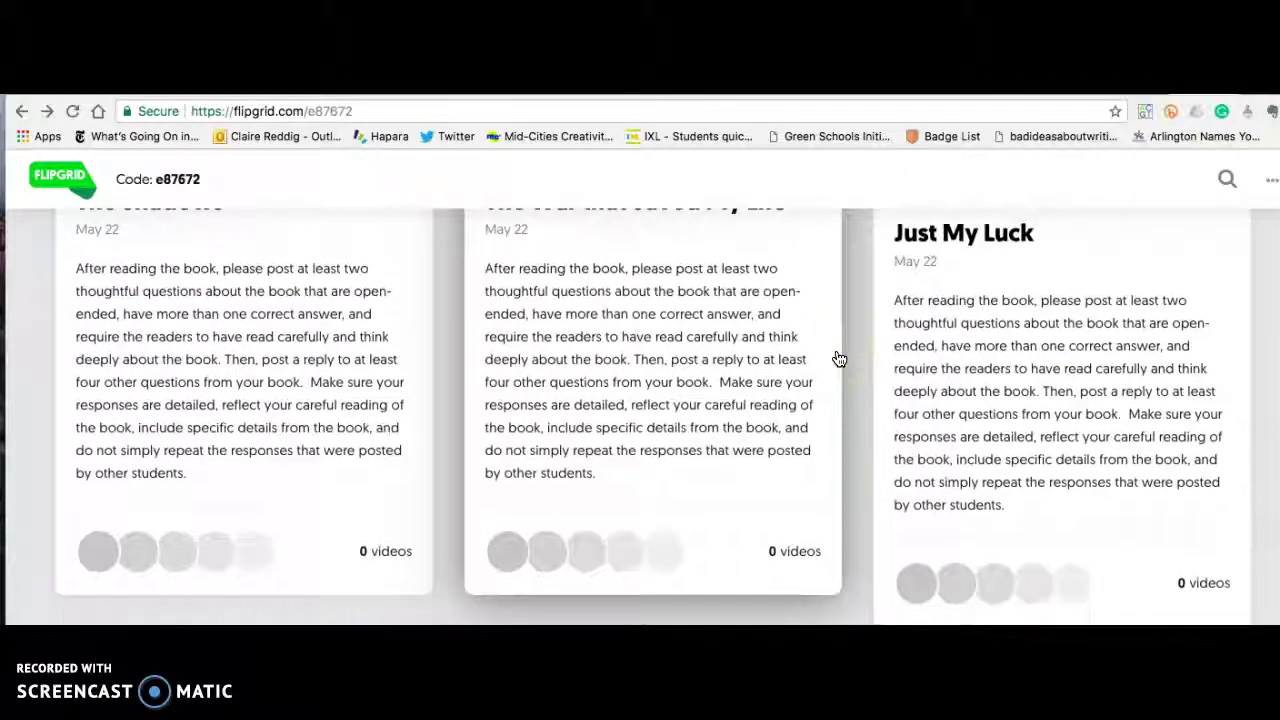
pyautogui.scroll(-7, 838, 360)
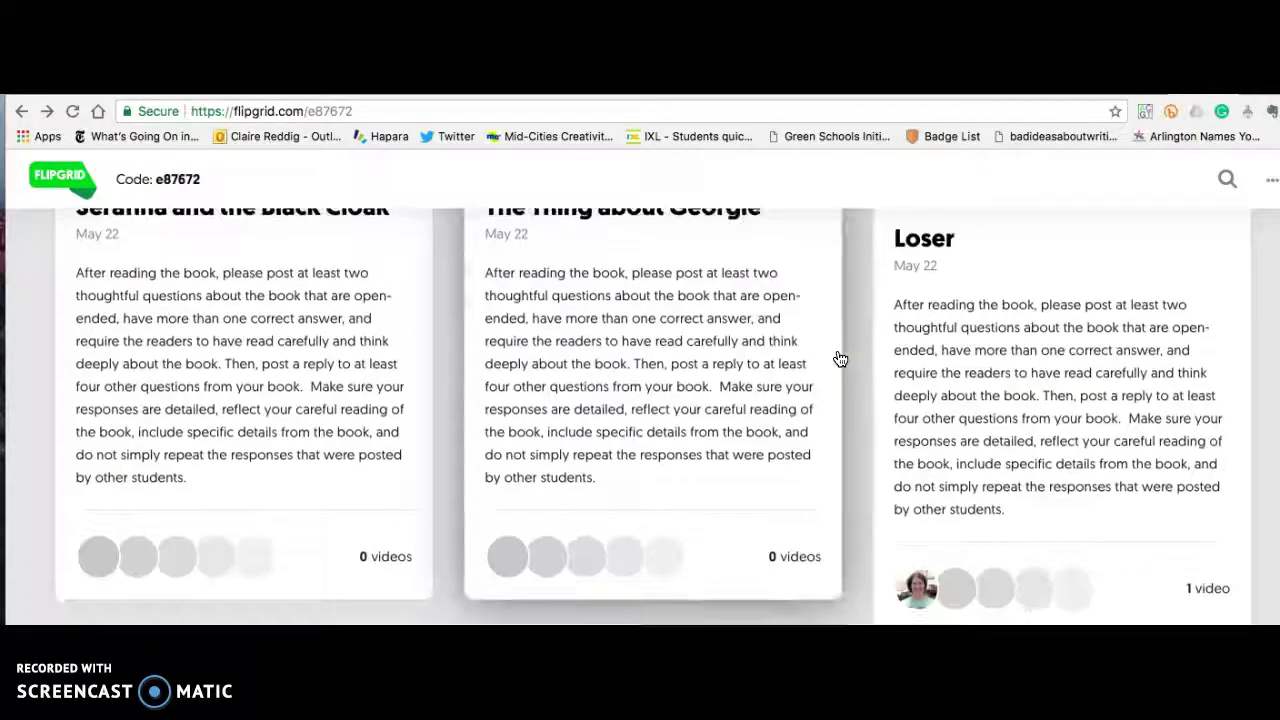
pyautogui.click(1063, 390)
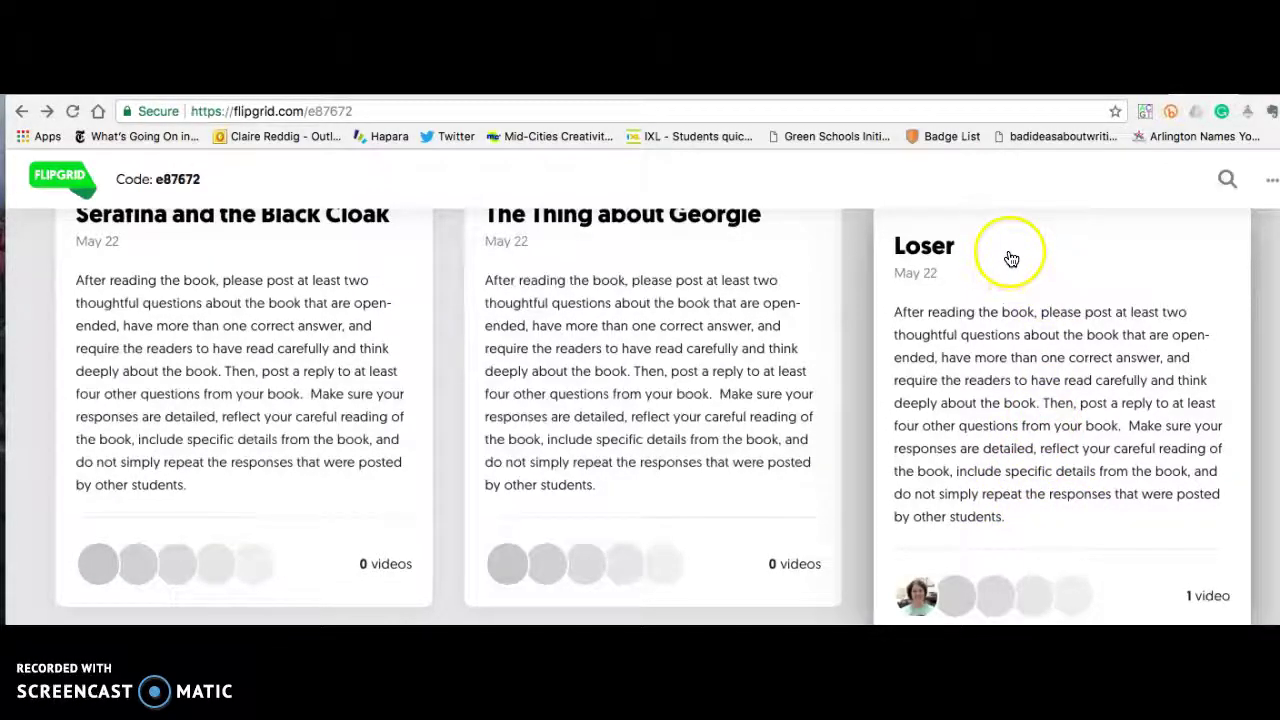
# Open the Loser topic and scroll down to its green plus button and single response.
pyautogui.click(940, 252)
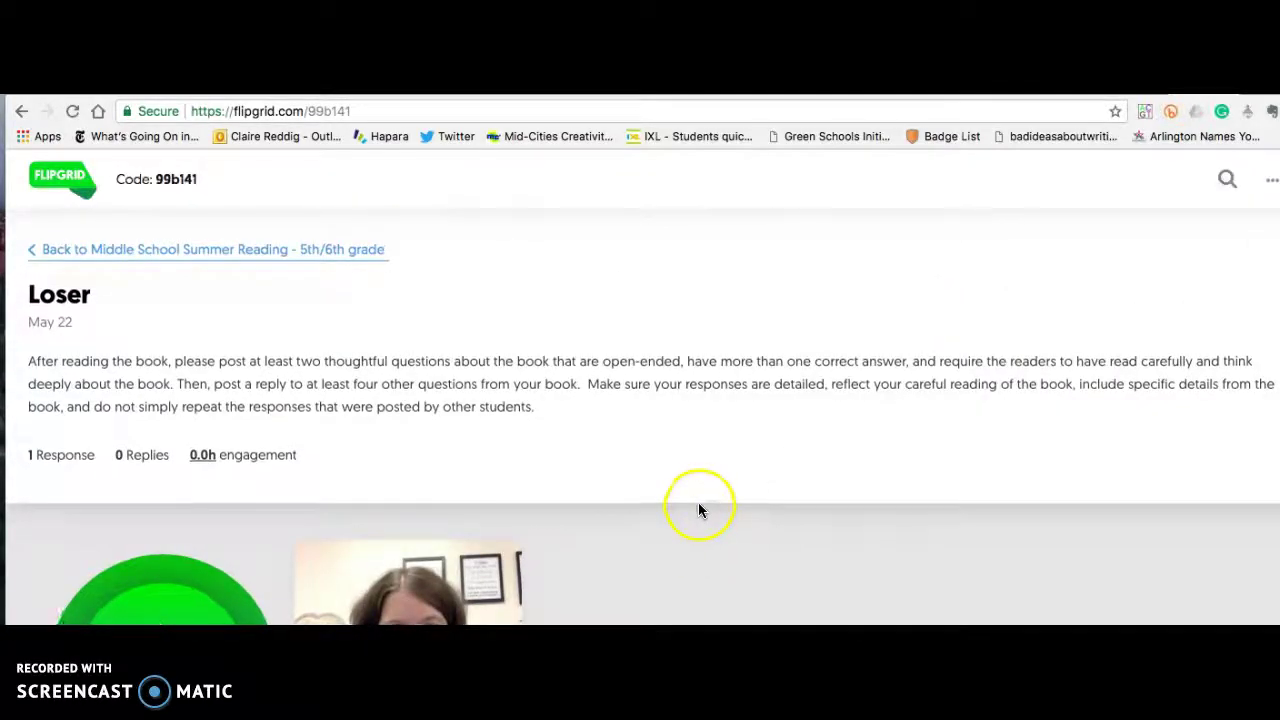
pyautogui.scroll(-2, 697, 510)
pyautogui.scroll(-2, 694, 512)
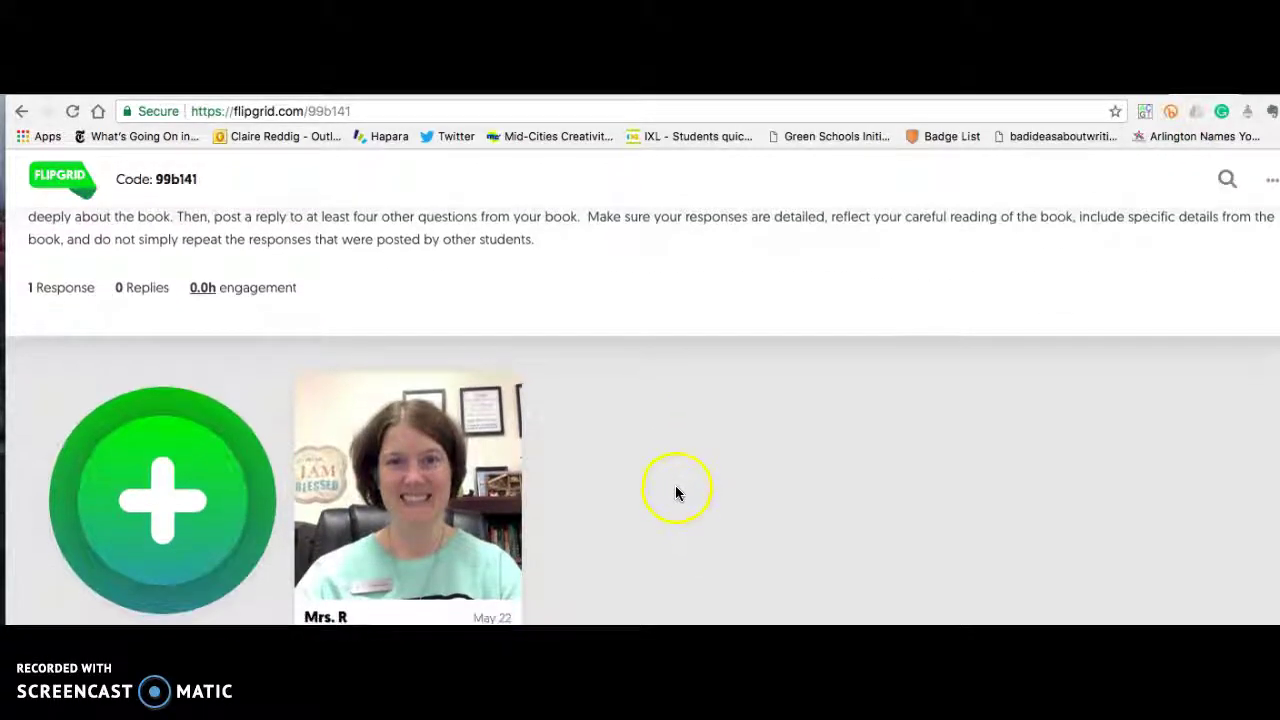
pyautogui.scroll(3, 650, 470)
pyautogui.scroll(-2, 475, 330)
pyautogui.scroll(-1, 479, 377)
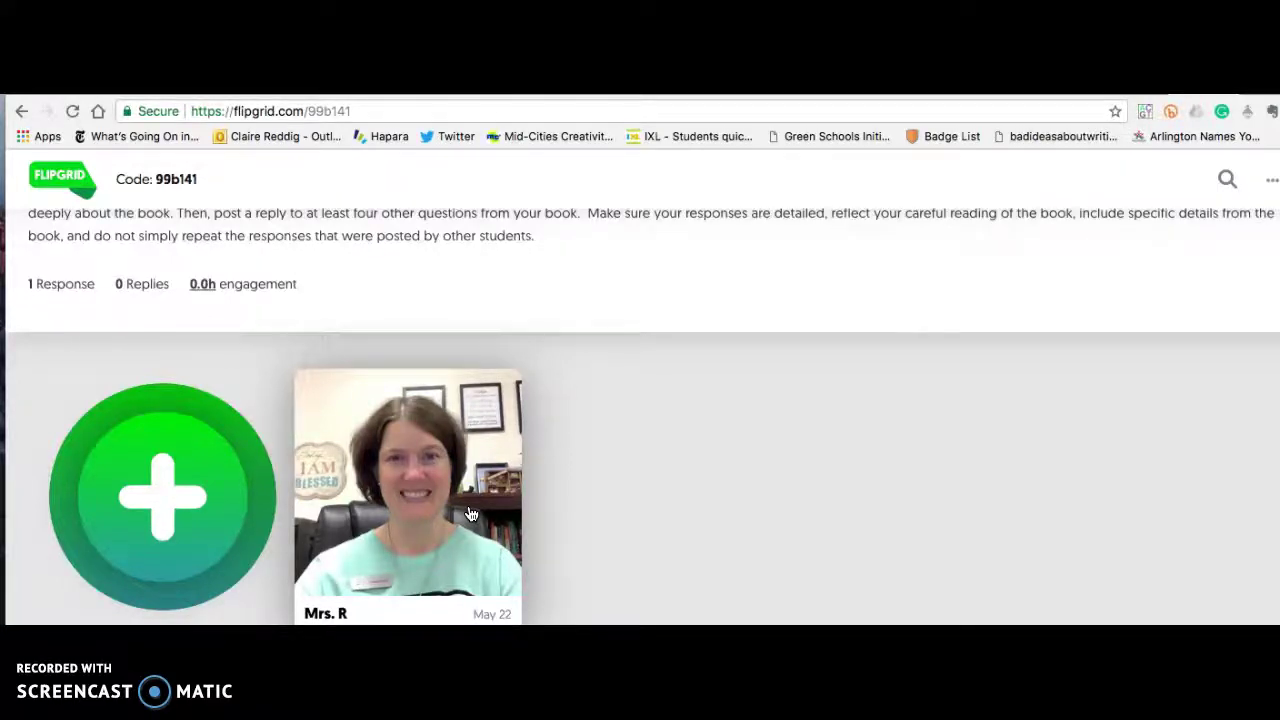
pyautogui.scroll(-1, 457, 516)
# Play the teacher's existing video response to the Loser topic in the viewer.
pyautogui.click(418, 487)
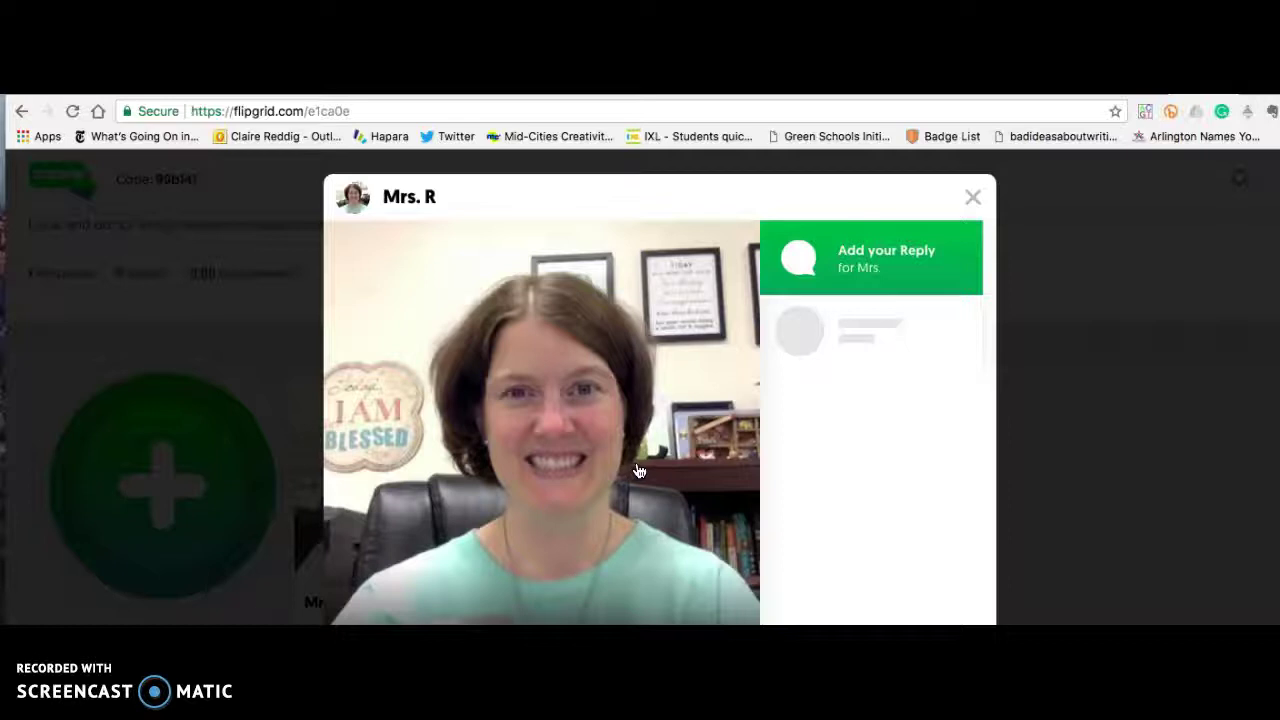
# Cancel the Record your Reply dialog and close the viewer, back on the Loser topic.
pyautogui.click(880, 257)
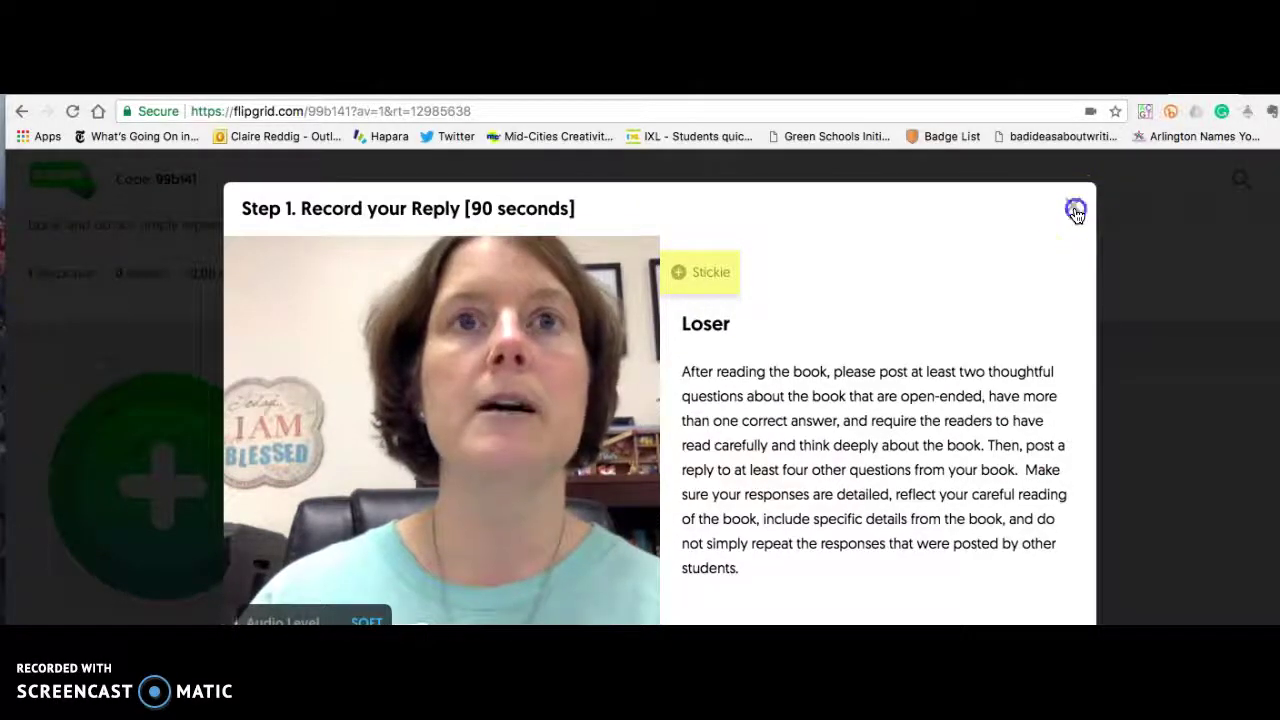
pyautogui.click(1074, 211)
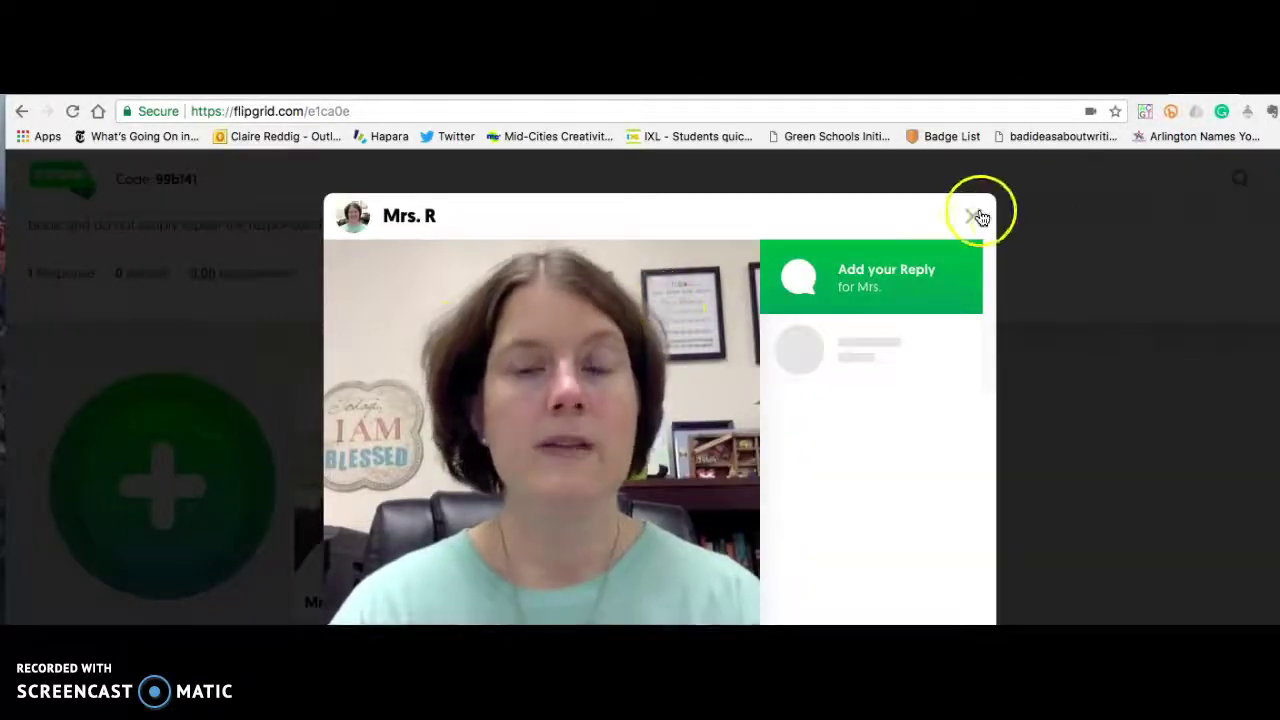
pyautogui.click(972, 216)
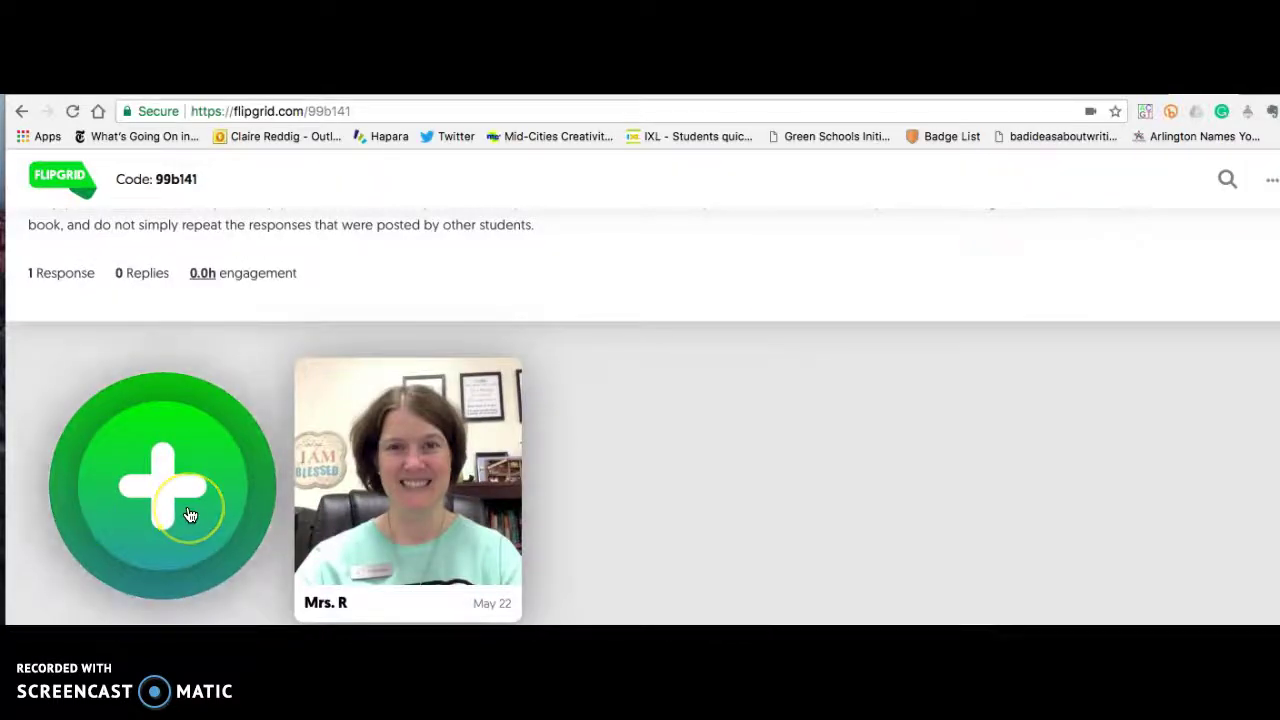
pyautogui.scroll(1, 172, 500)
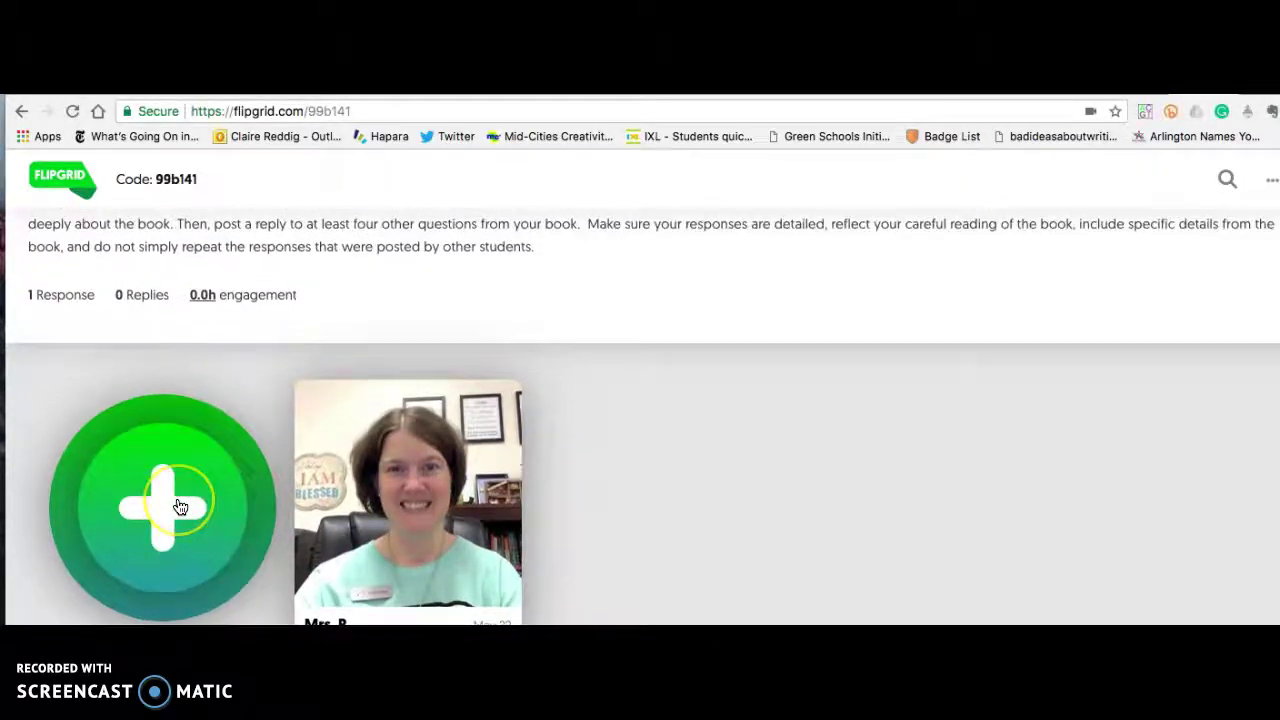
pyautogui.scroll(-2, 176, 507)
pyautogui.click(176, 507)
# Open the Loser topic's response recorder with live webcam preview and a 1:30 limit.
pyautogui.click(158, 438)
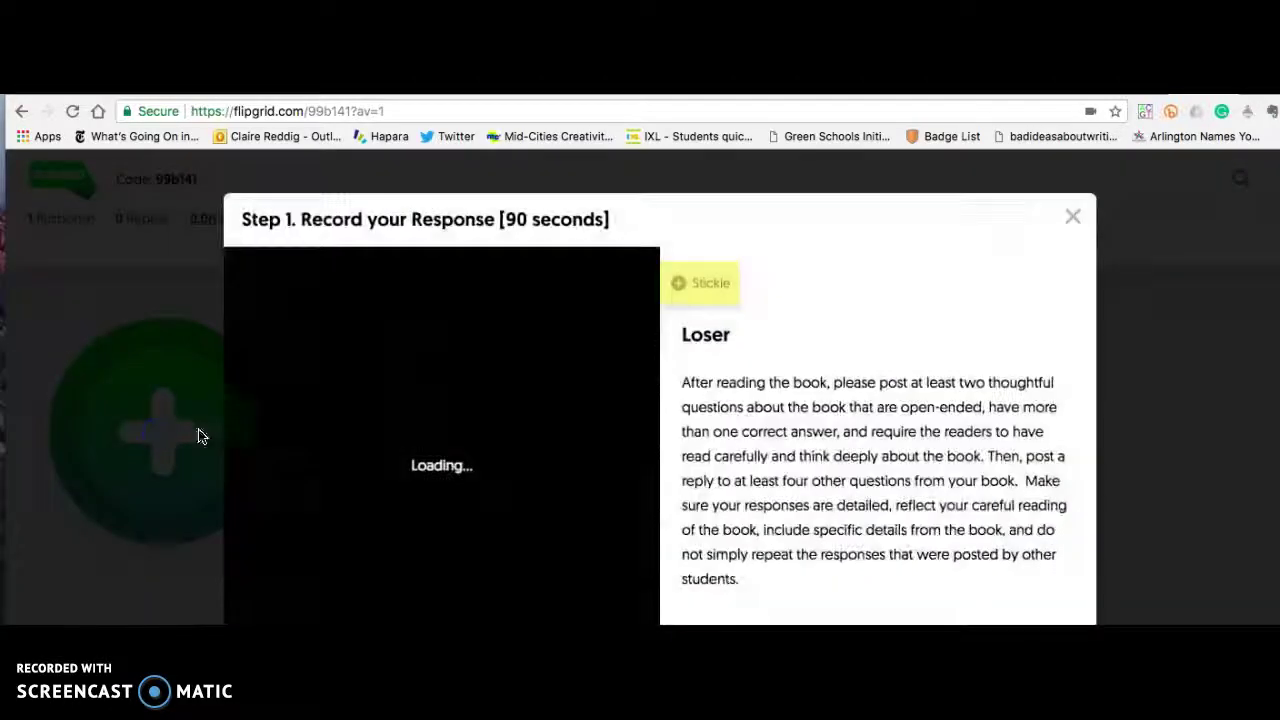
pyautogui.click(366, 500)
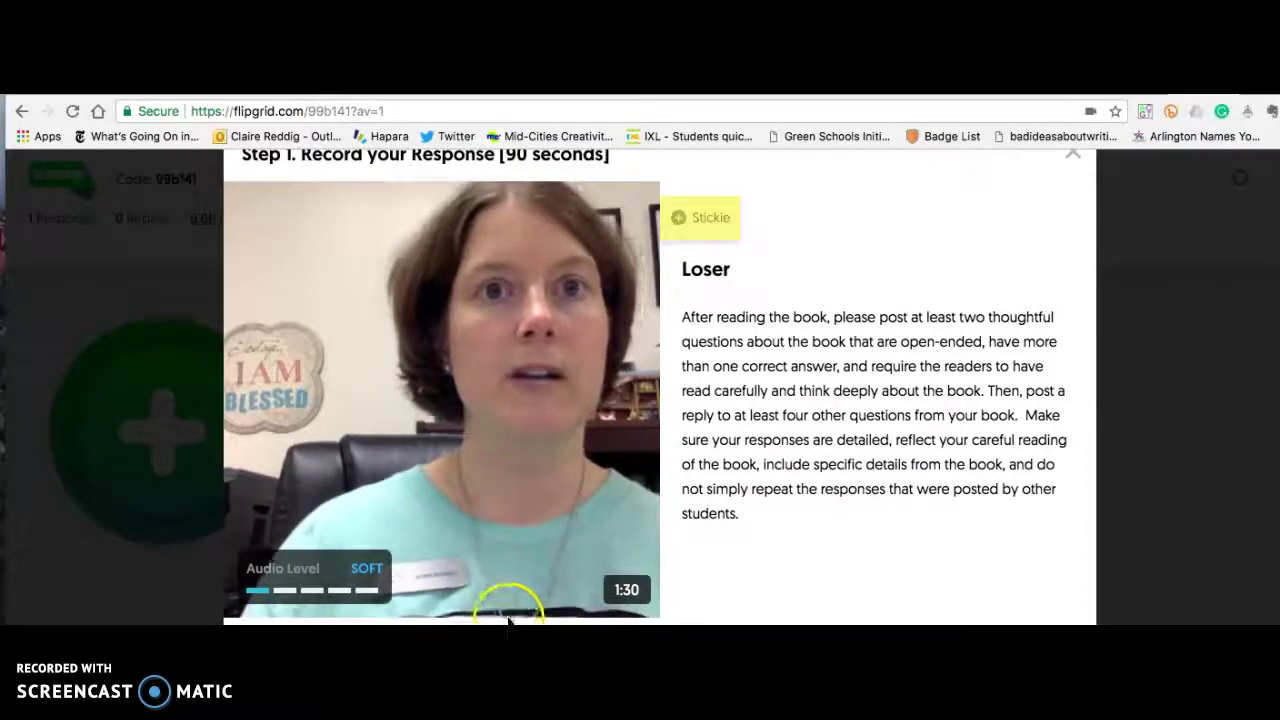
pyautogui.scroll(1, 474, 514)
pyautogui.scroll(-1, 475, 515)
pyautogui.scroll(2, 475, 523)
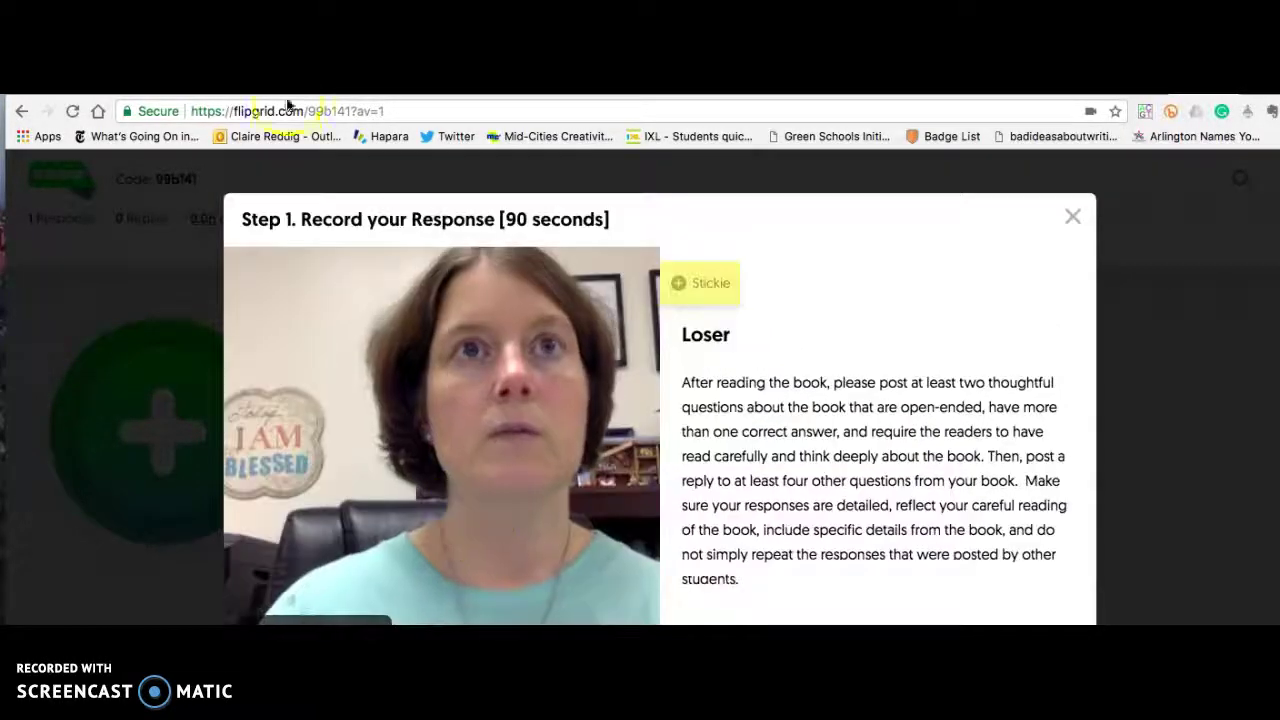
pyautogui.scroll(-2, 660, 400)
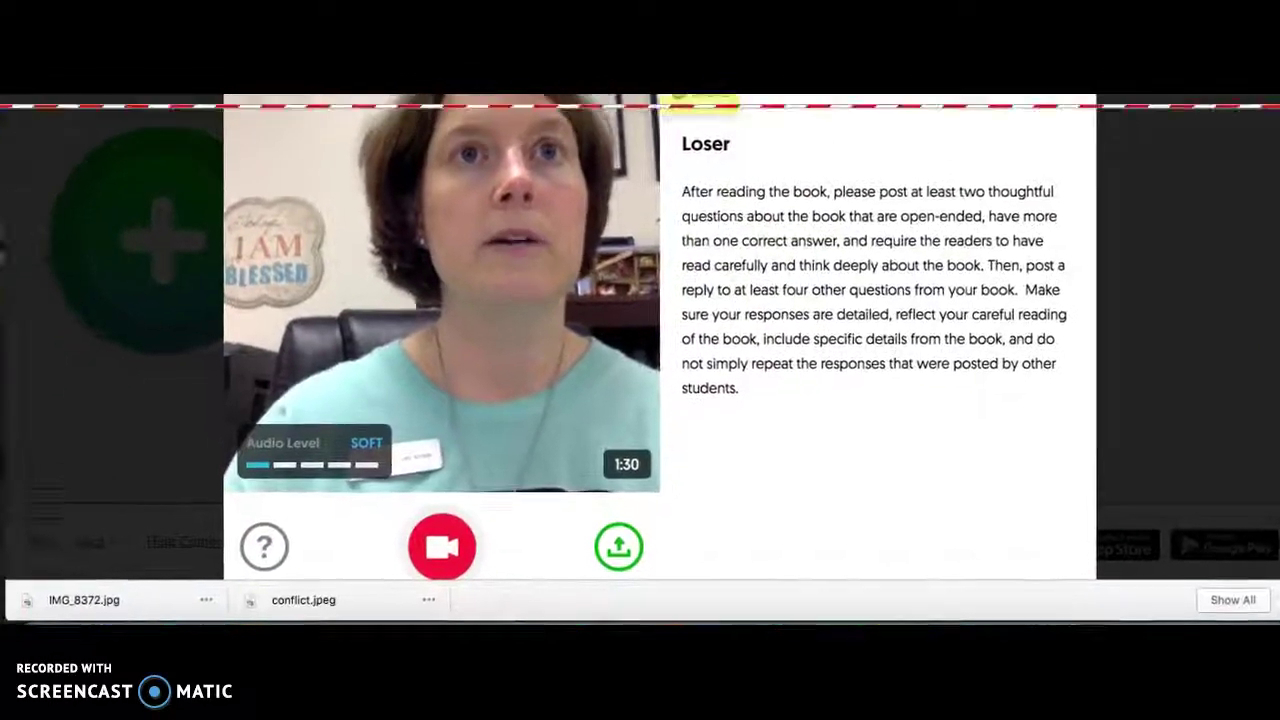
pyautogui.scroll(3, 660, 400)
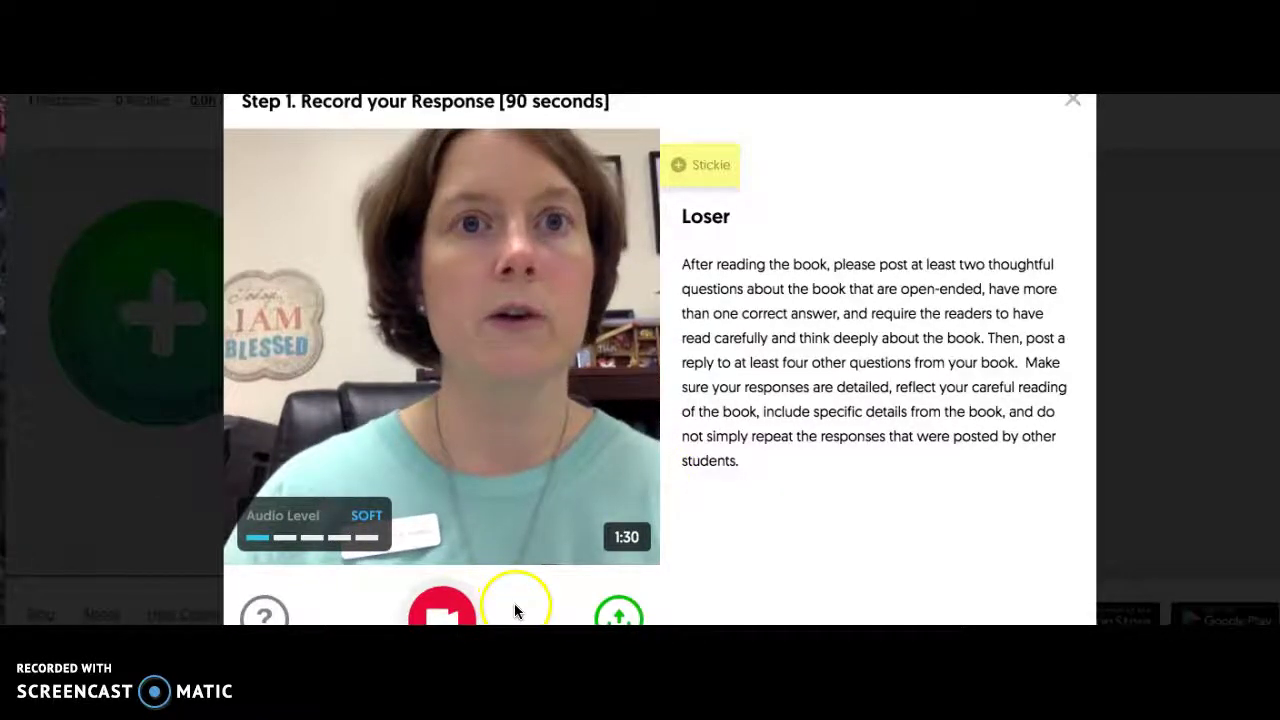
pyautogui.scroll(-1, 674, 603)
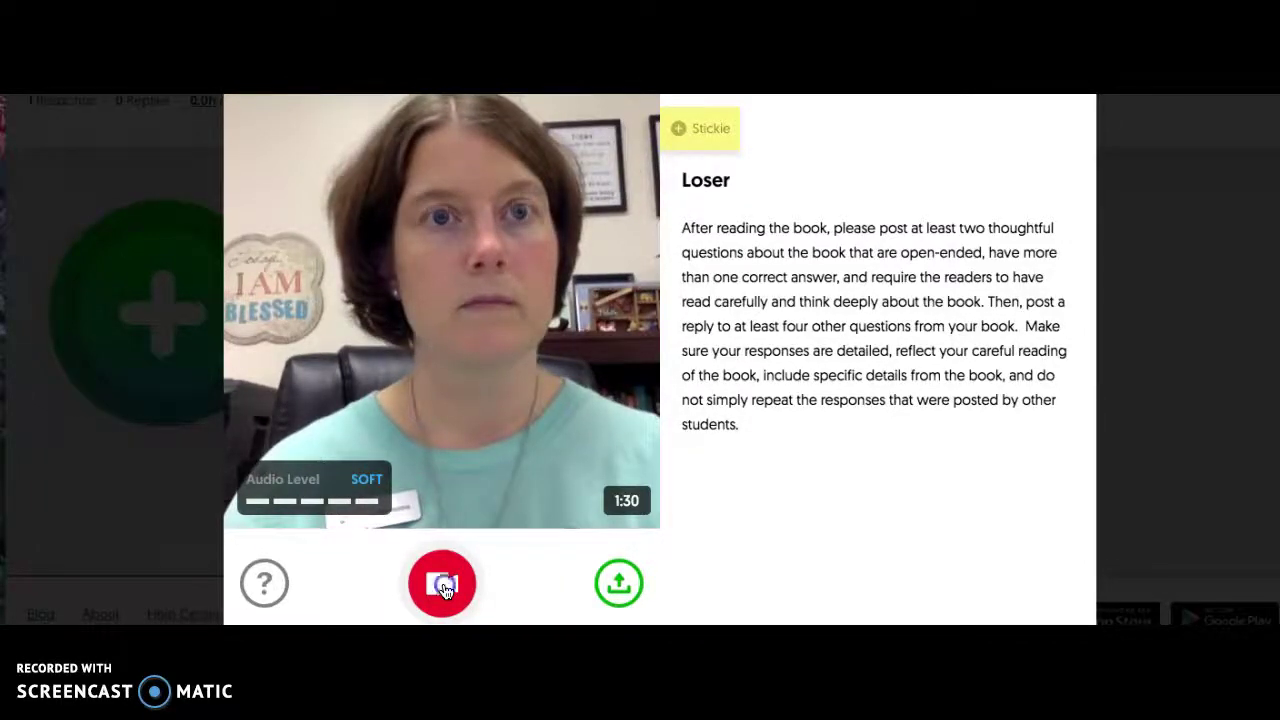
# Record and pause a roughly six-second clip, leaving 1:24, then advance to review.
pyautogui.click(442, 585)
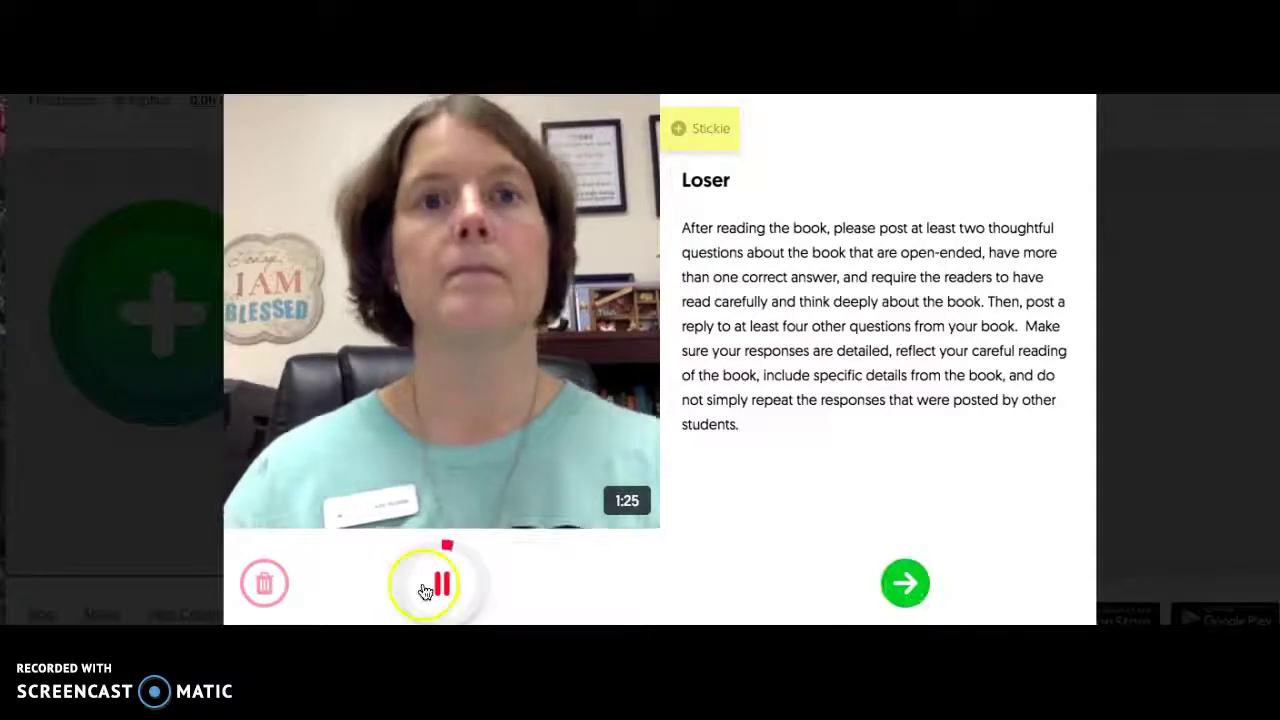
pyautogui.click(425, 589)
pyautogui.click(905, 585)
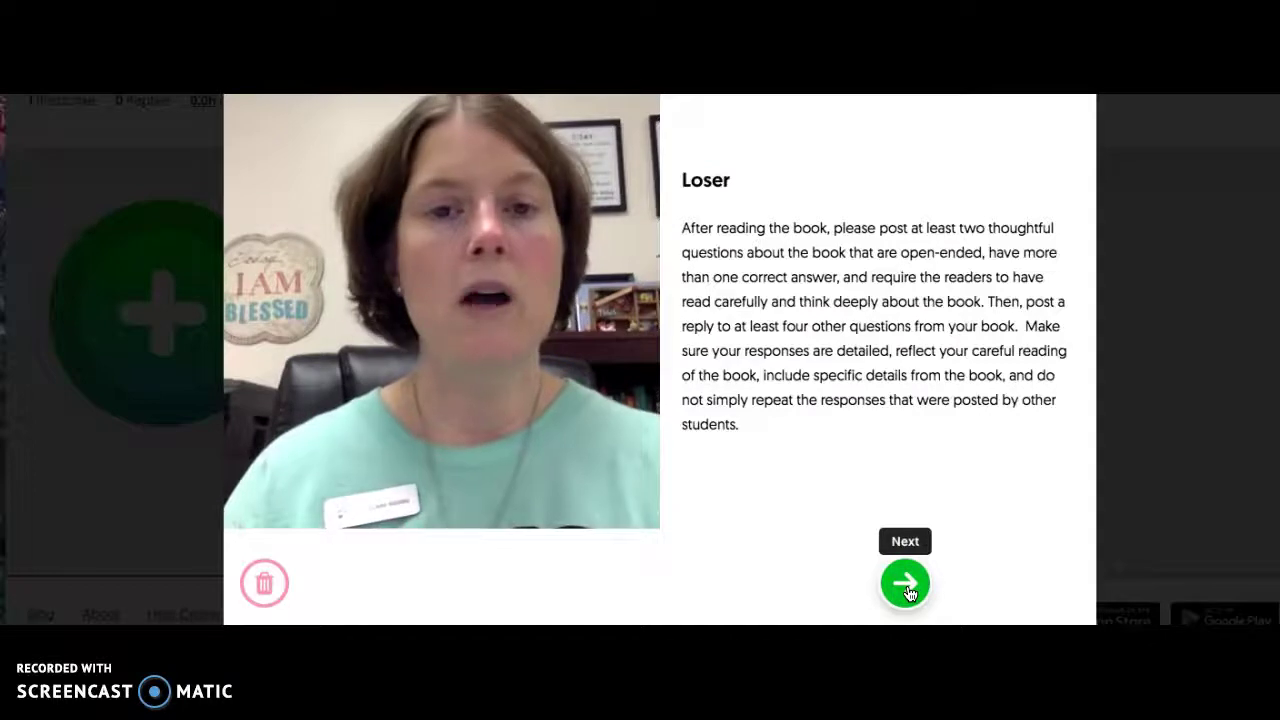
pyautogui.click(890, 592)
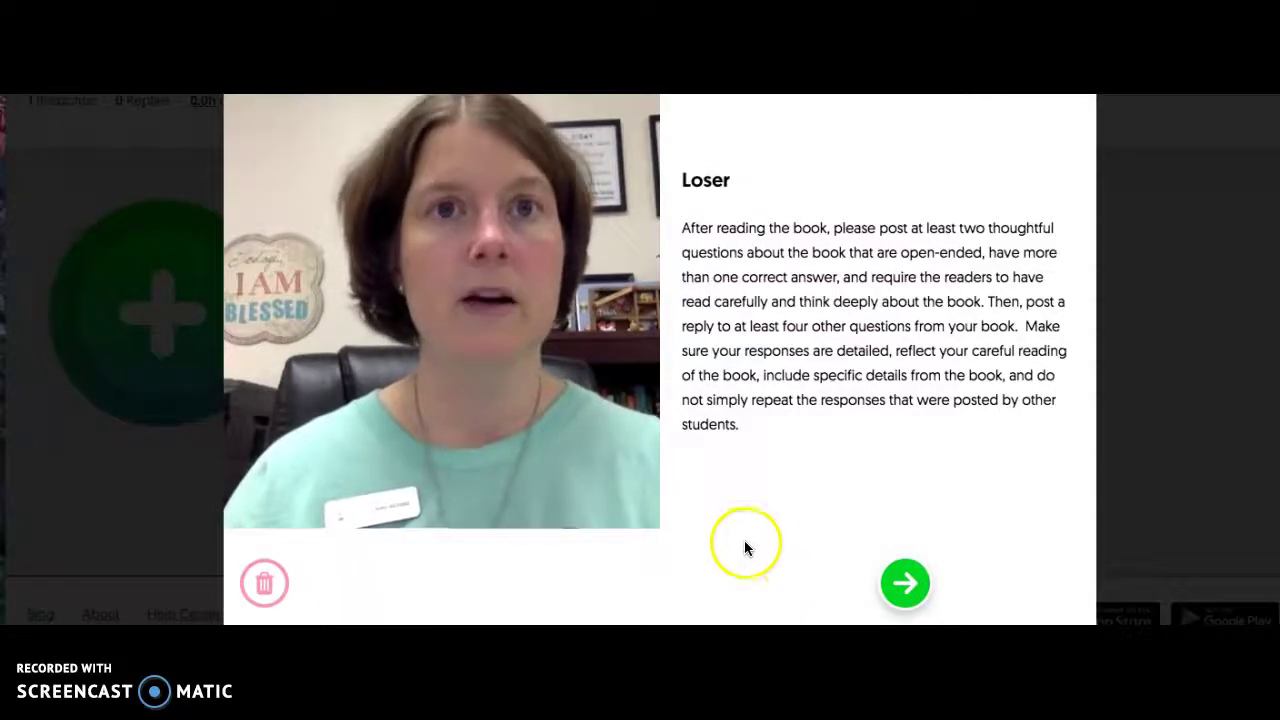
# Pause the recorded clip at 00:04 on Review your Response, then continue to the selfie step.
pyautogui.moveTo(434, 457)
pyautogui.click(245, 506)
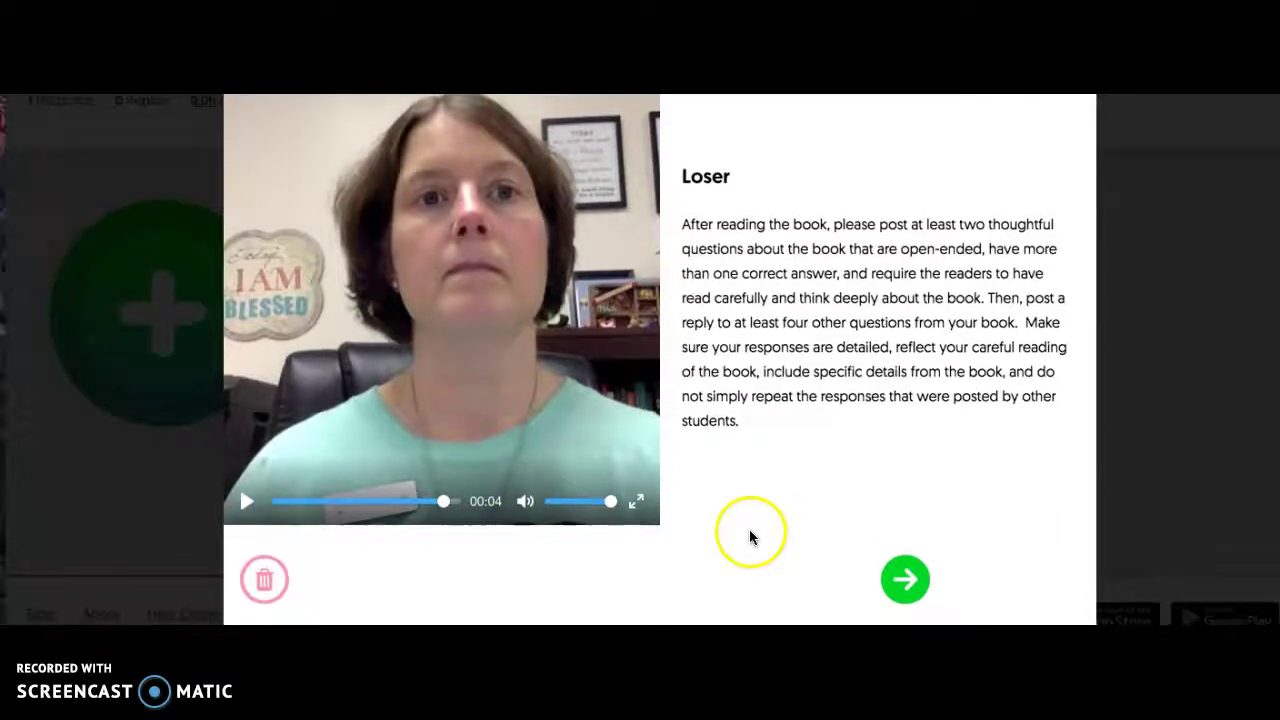
pyautogui.scroll(1, 800, 560)
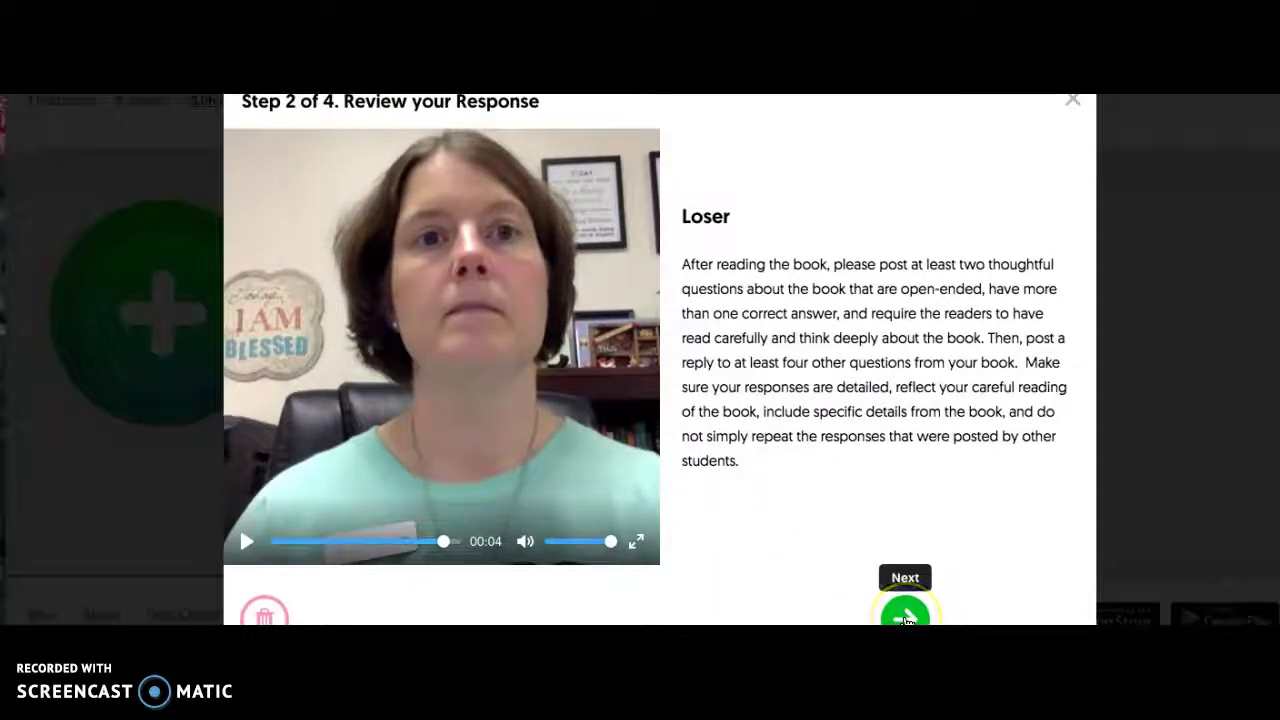
pyautogui.scroll(1, 600, 104)
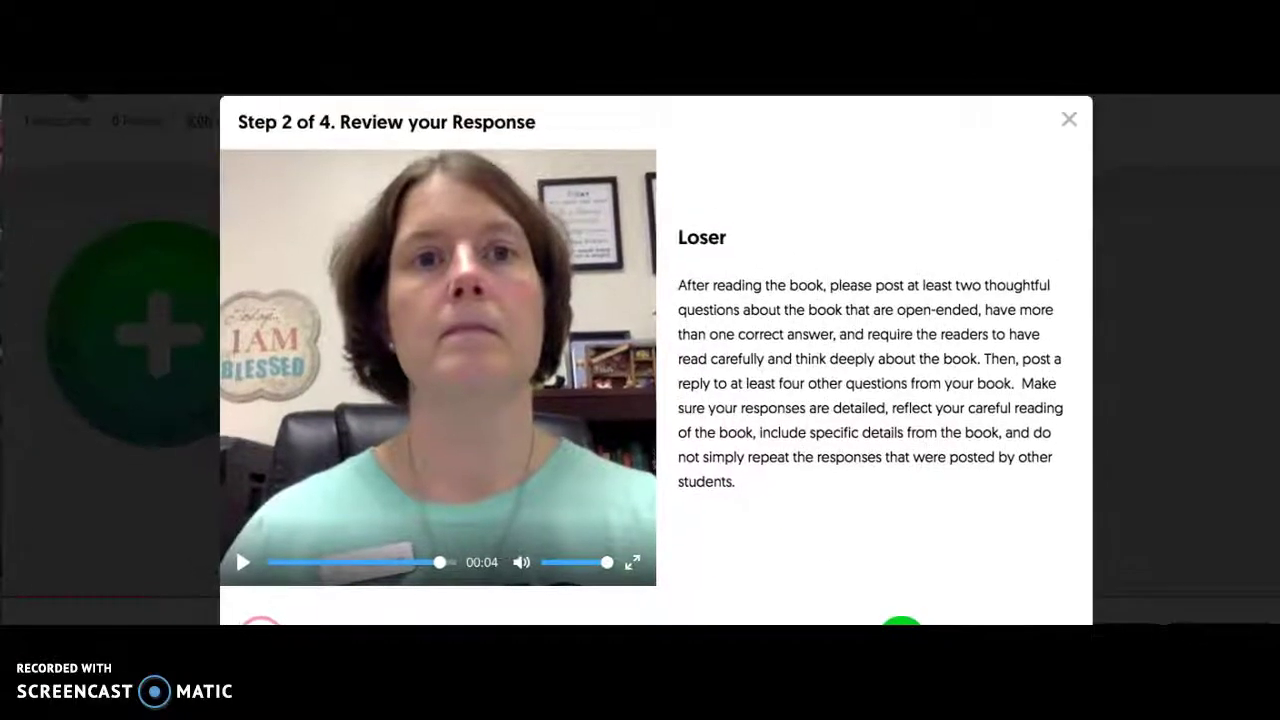
pyautogui.scroll(-1, 601, 100)
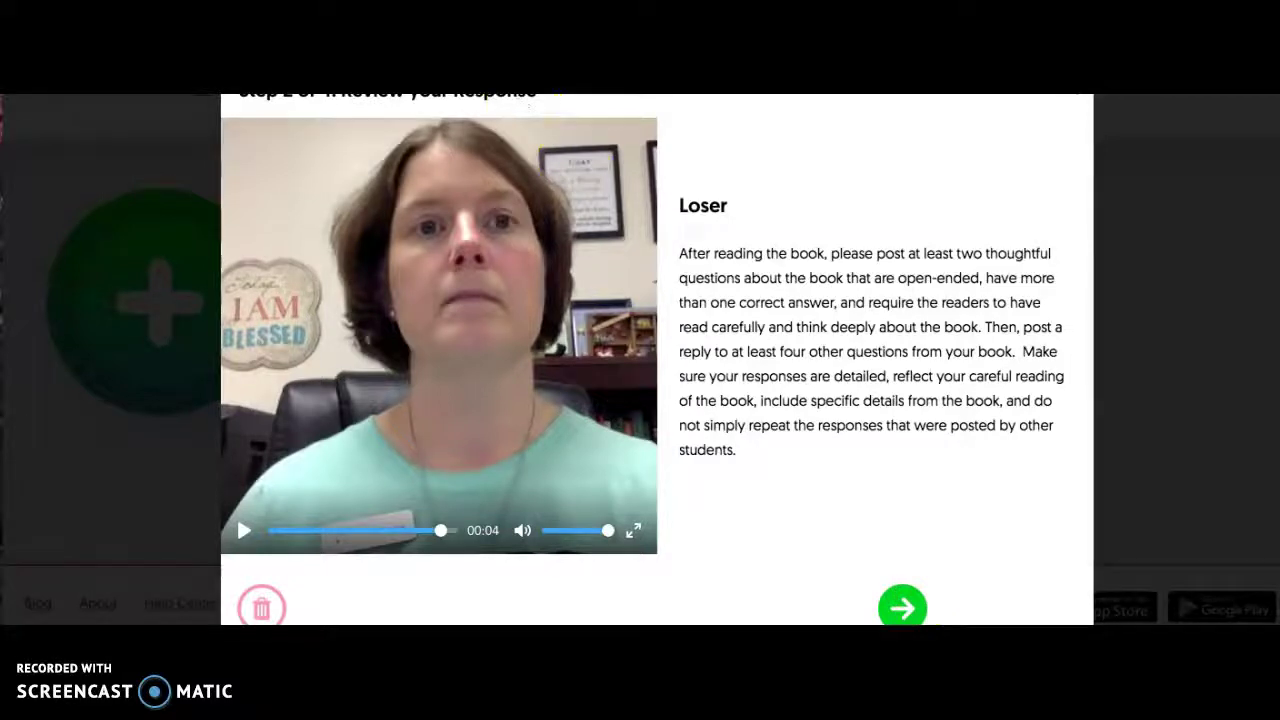
pyautogui.scroll(-1, 565, 102)
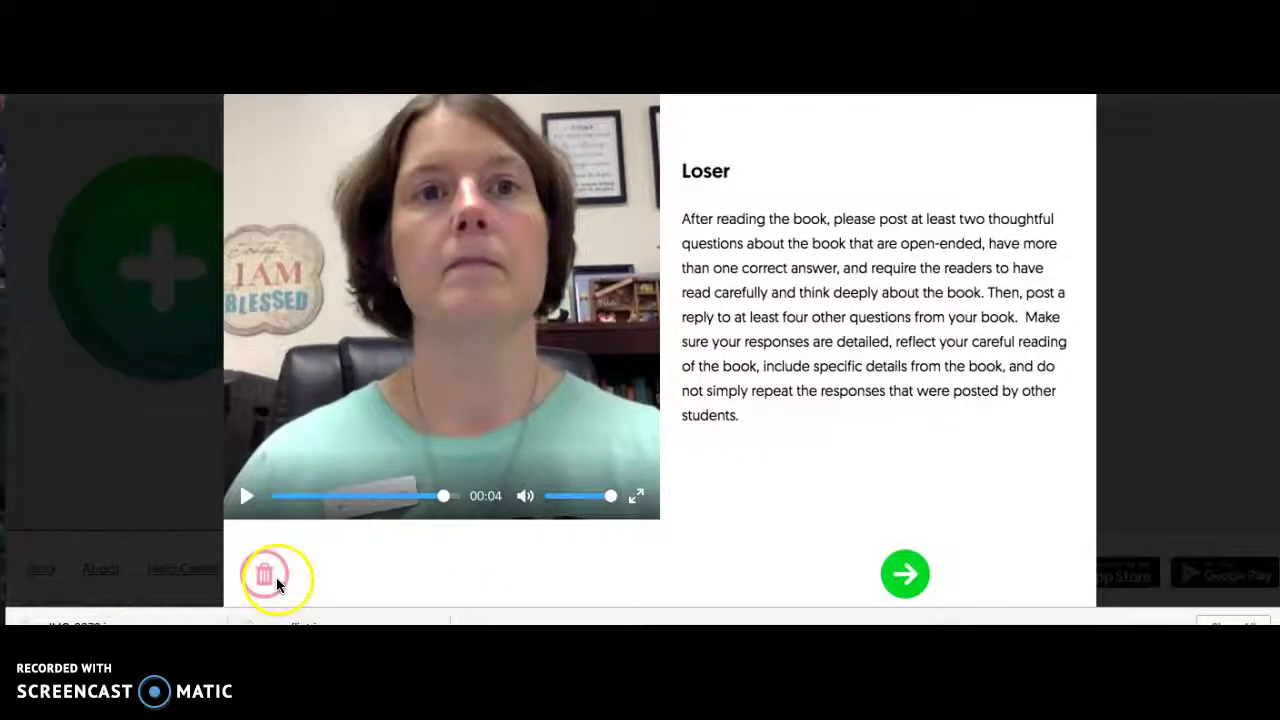
pyautogui.scroll(1, 587, 107)
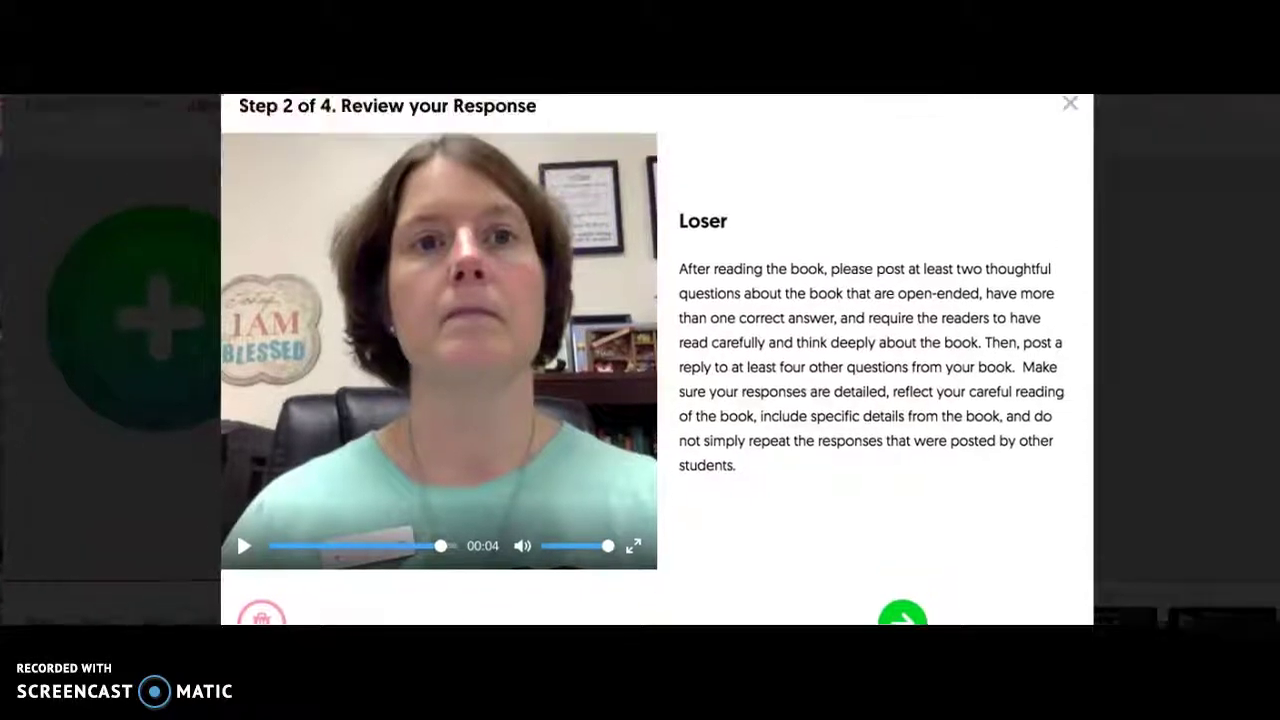
pyautogui.scroll(-1, 587, 107)
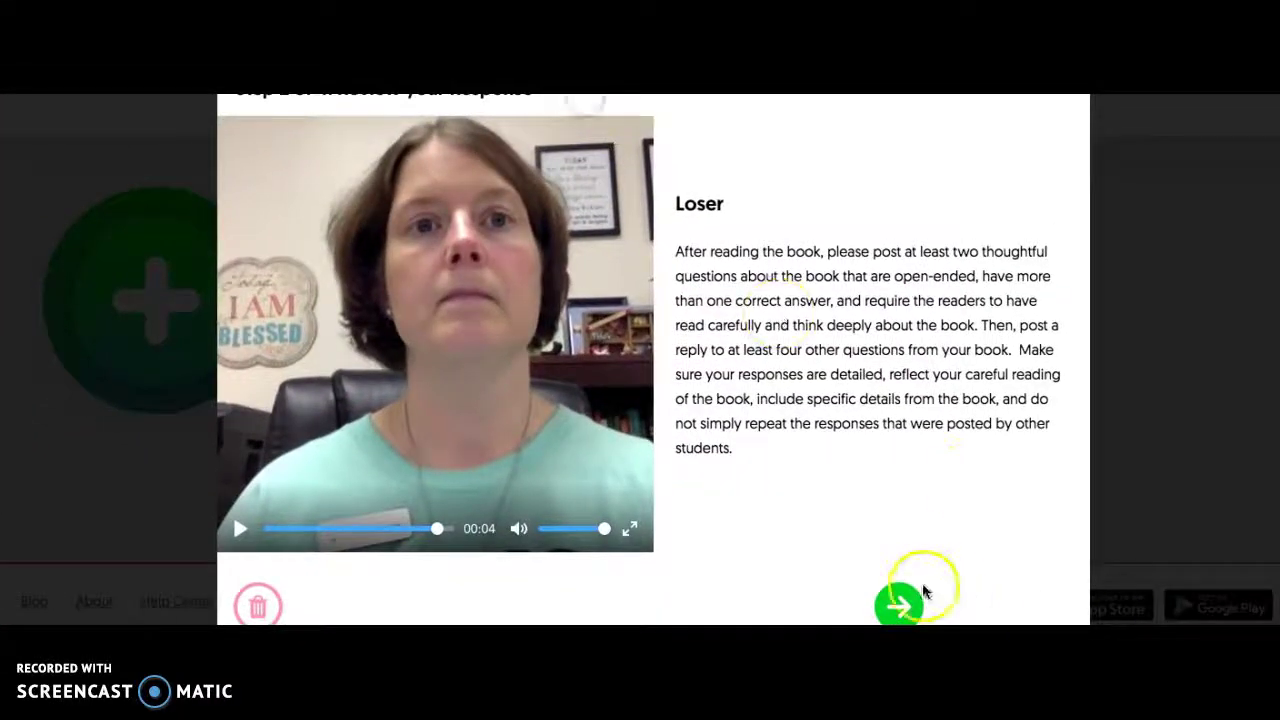
pyautogui.click(898, 605)
pyautogui.click(695, 237)
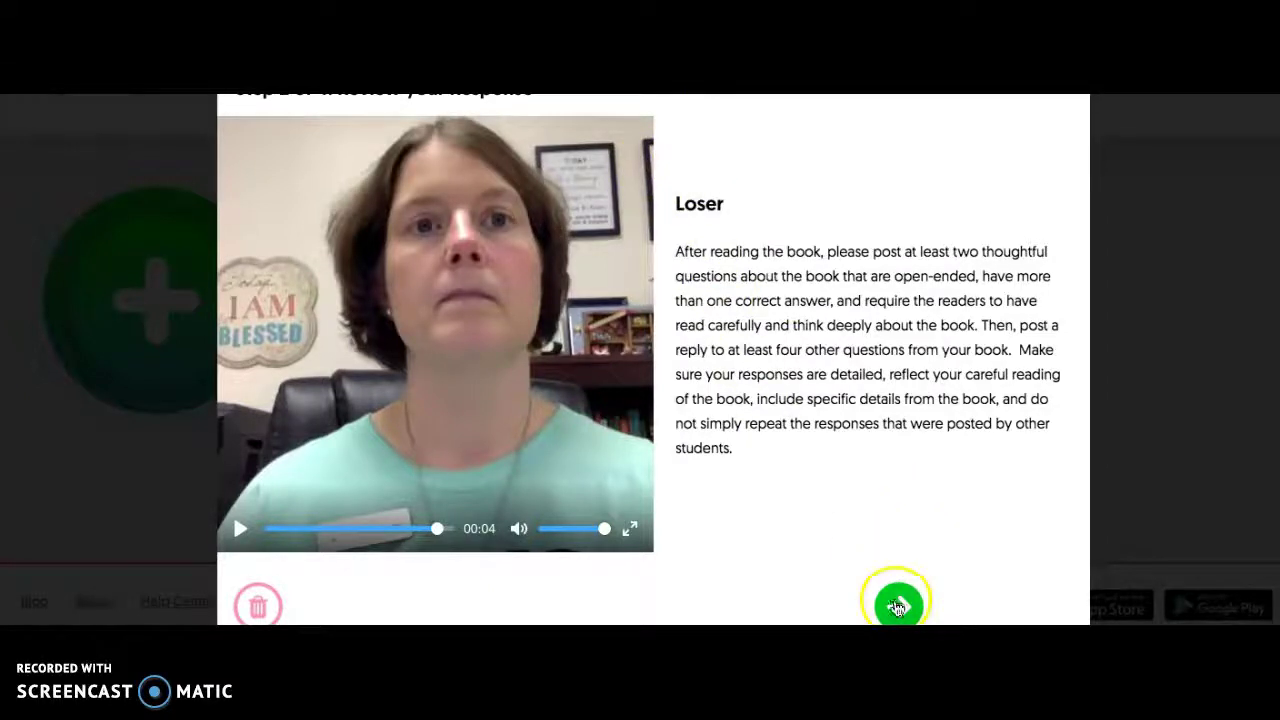
# Capture a selfie for the Grid and advance to the Enter your info form.
pyautogui.scroll(2, 720, 130)
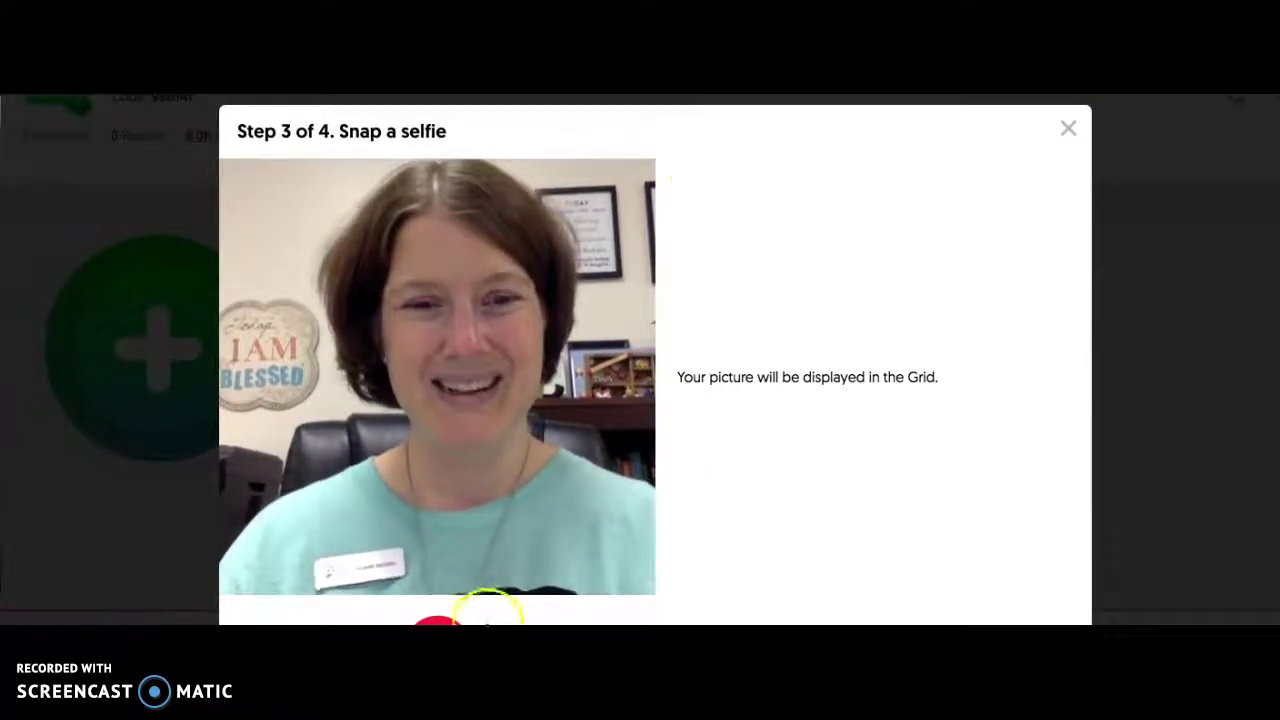
pyautogui.scroll(-2, 450, 600)
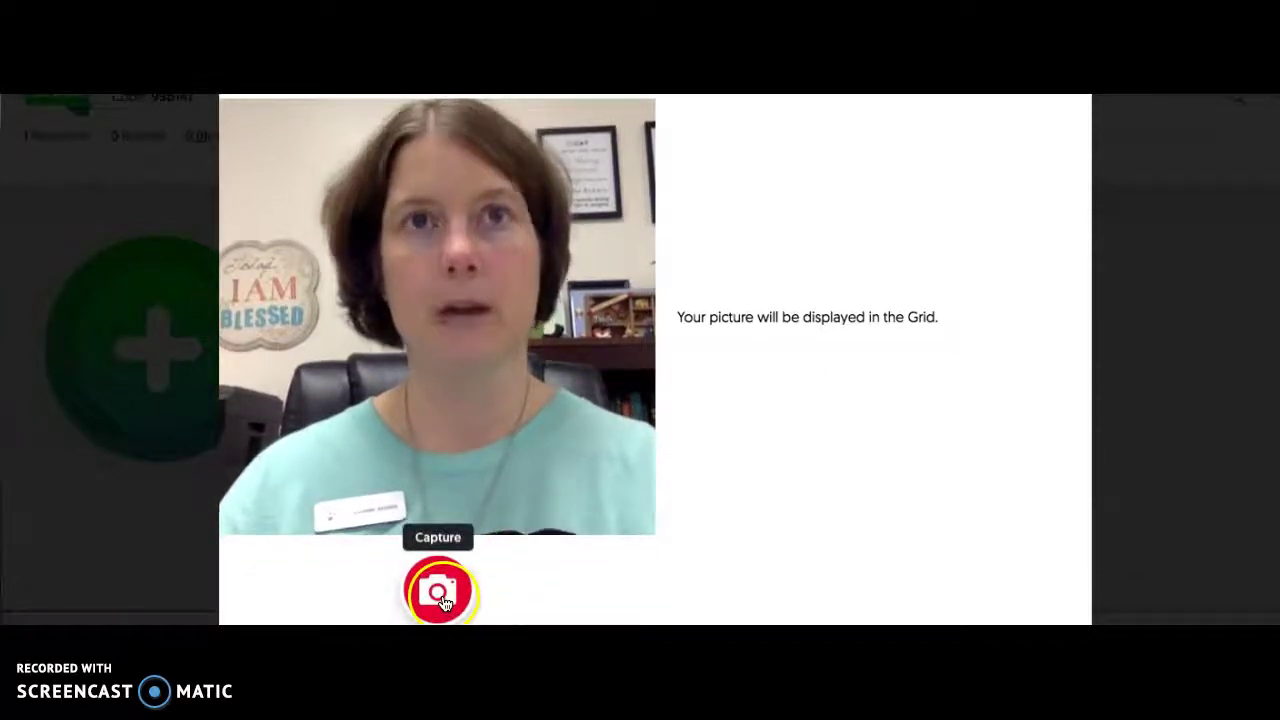
pyautogui.click(438, 595)
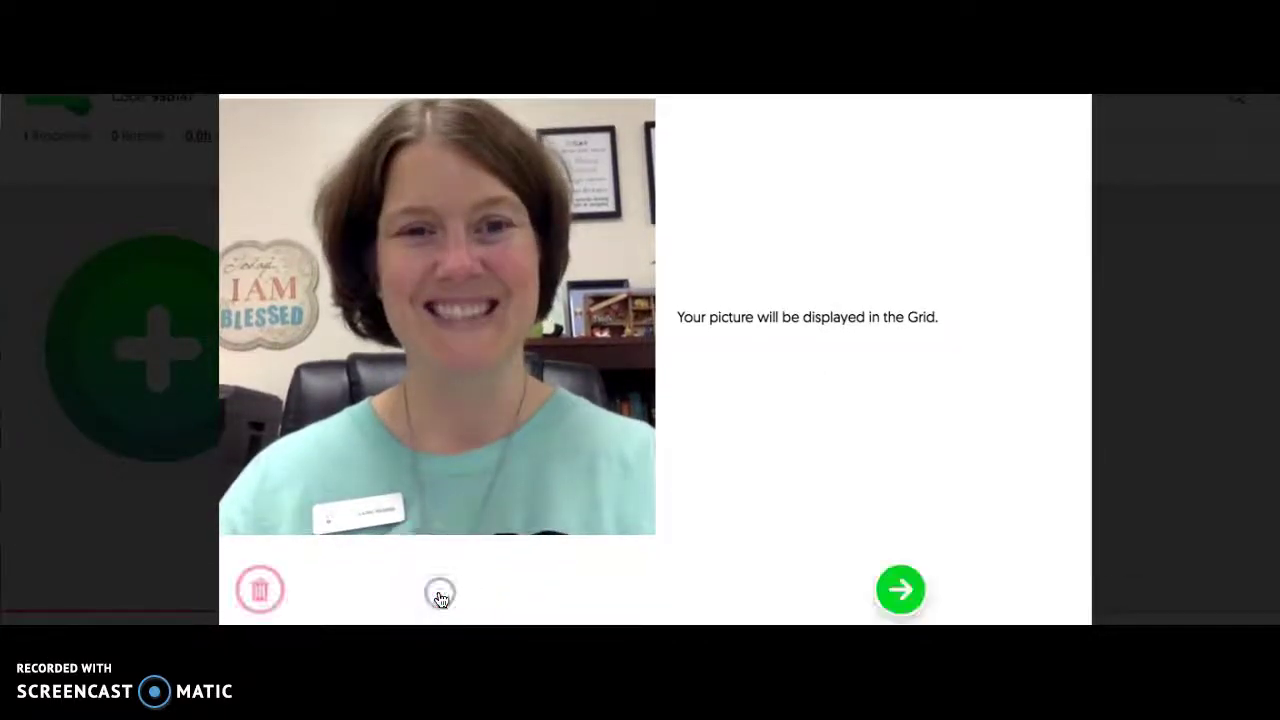
pyautogui.click(903, 597)
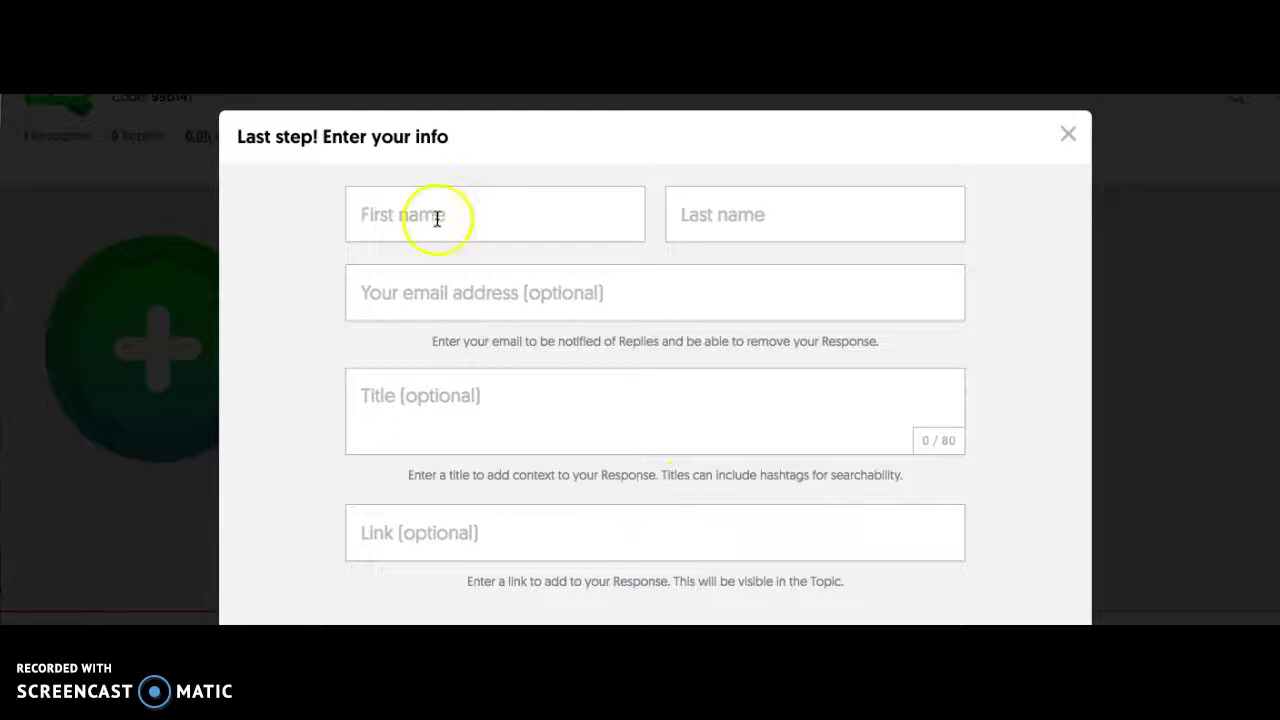
pyautogui.click(426, 210)
pyautogui.scroll(-3, 738, 217)
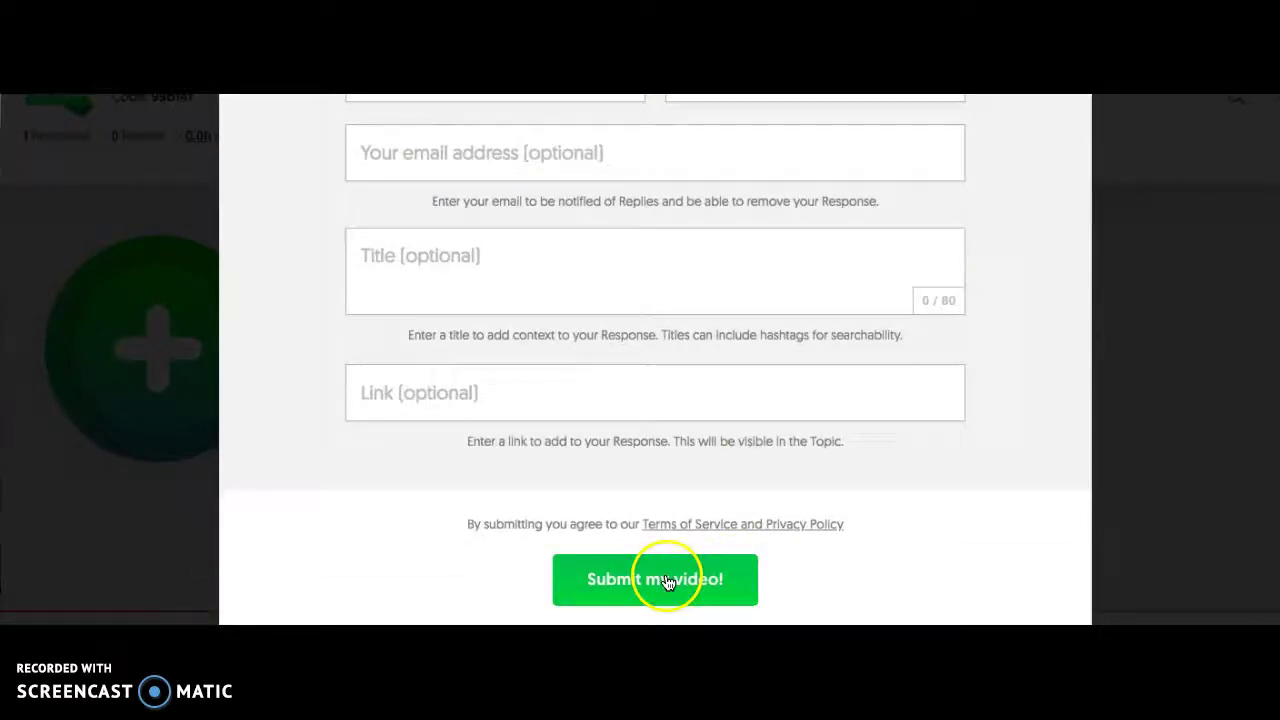
pyautogui.scroll(3, 706, 561)
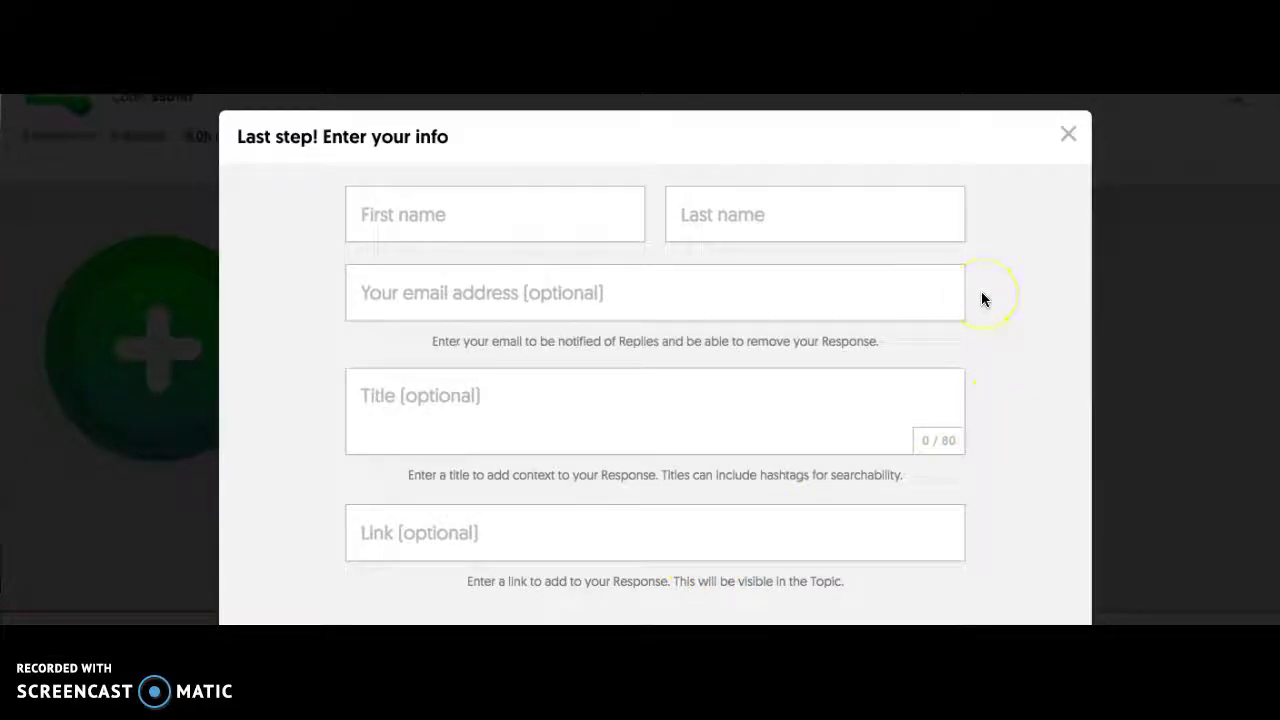
pyautogui.scroll(-1, 1000, 240)
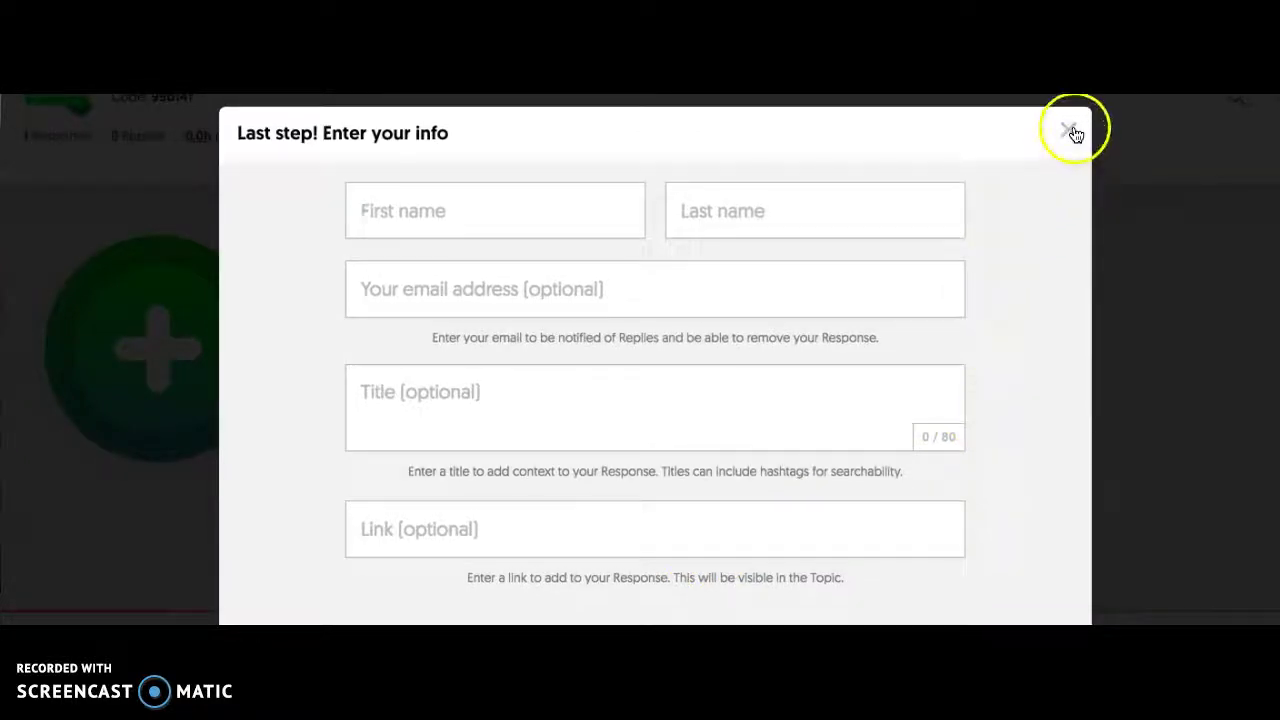
# Cancel the response from the info form and confirm discarding the recording.
pyautogui.click(1071, 133)
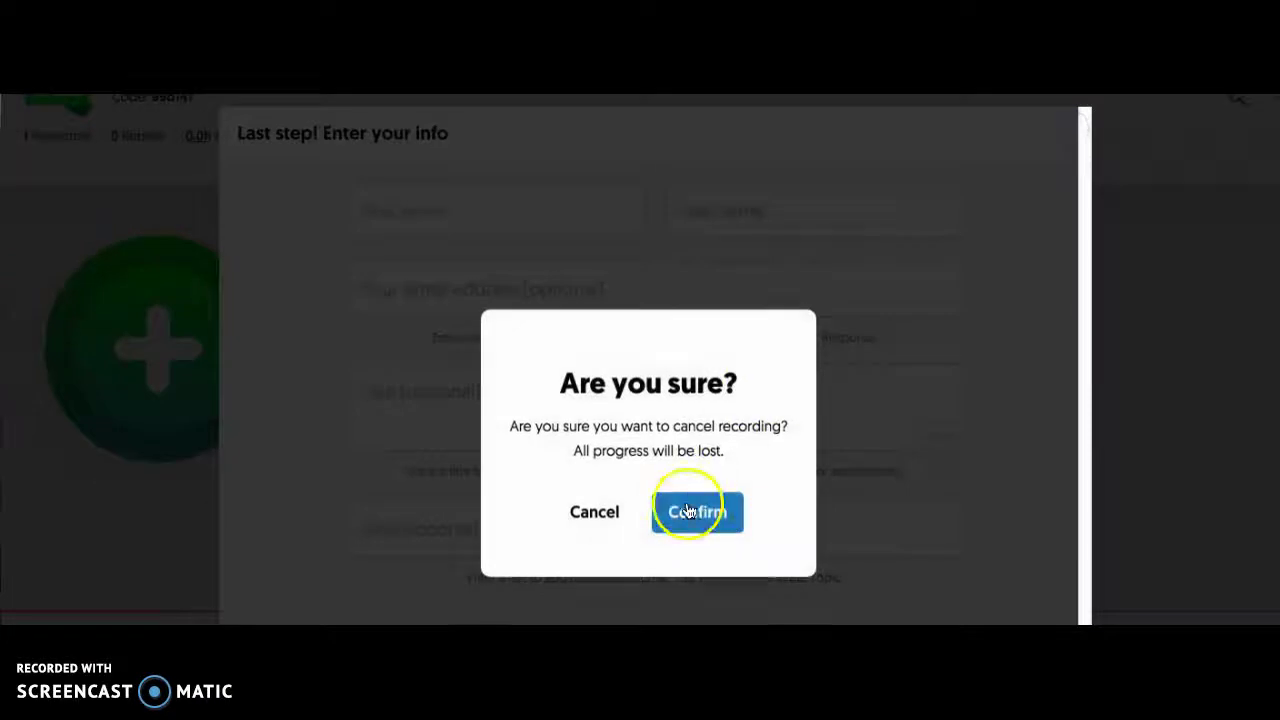
pyautogui.click(694, 512)
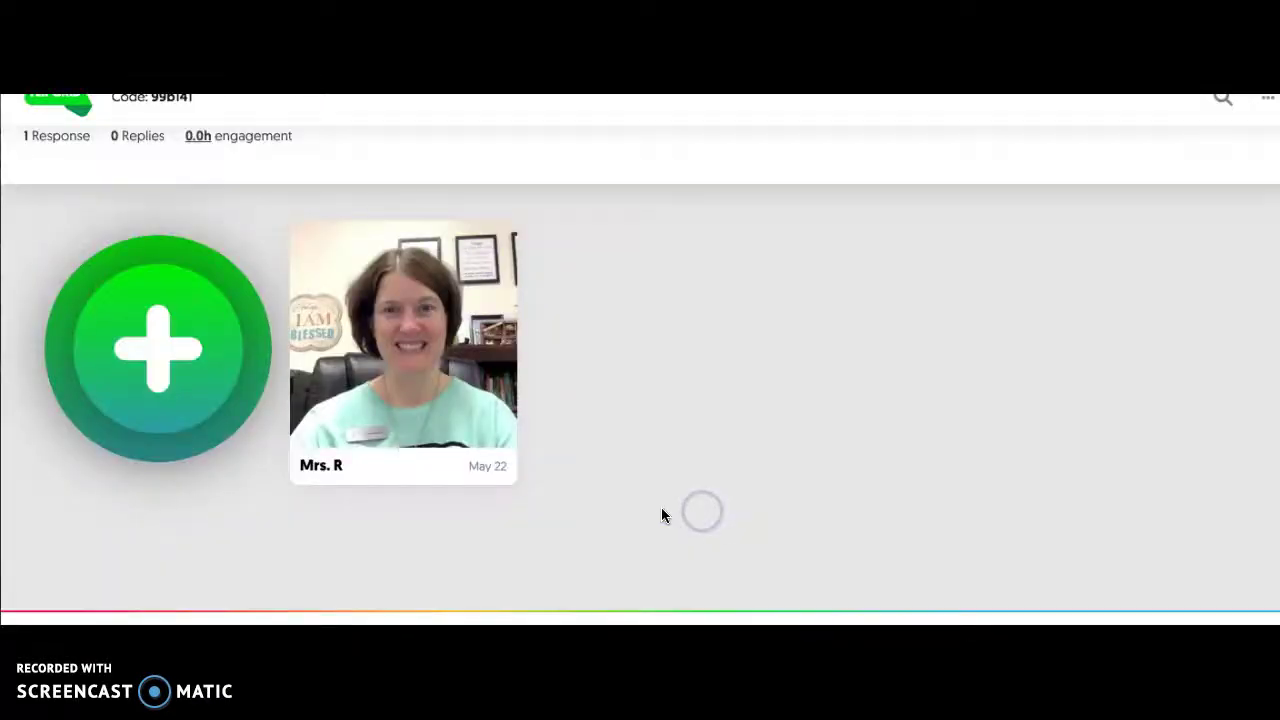